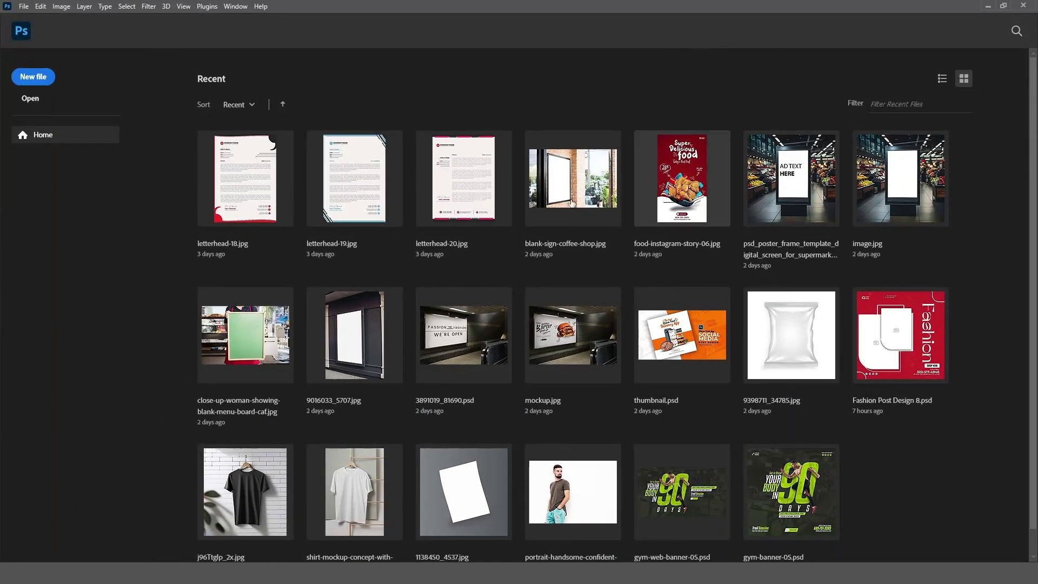
# Create a blank 1366×768 px web document with artboards turned off
pyautogui.click(29, 79)
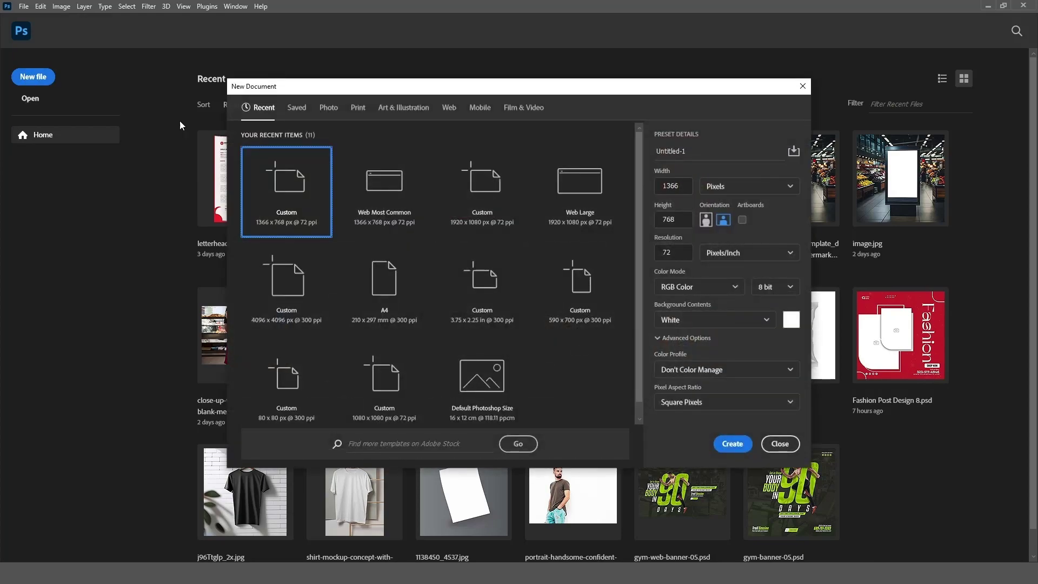
pyautogui.click(450, 108)
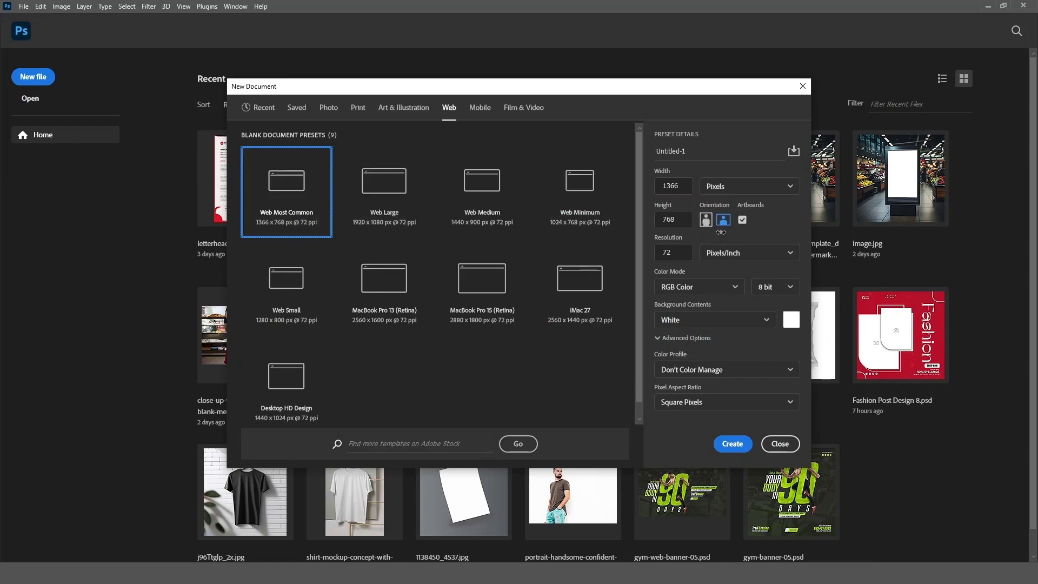
pyautogui.click(742, 219)
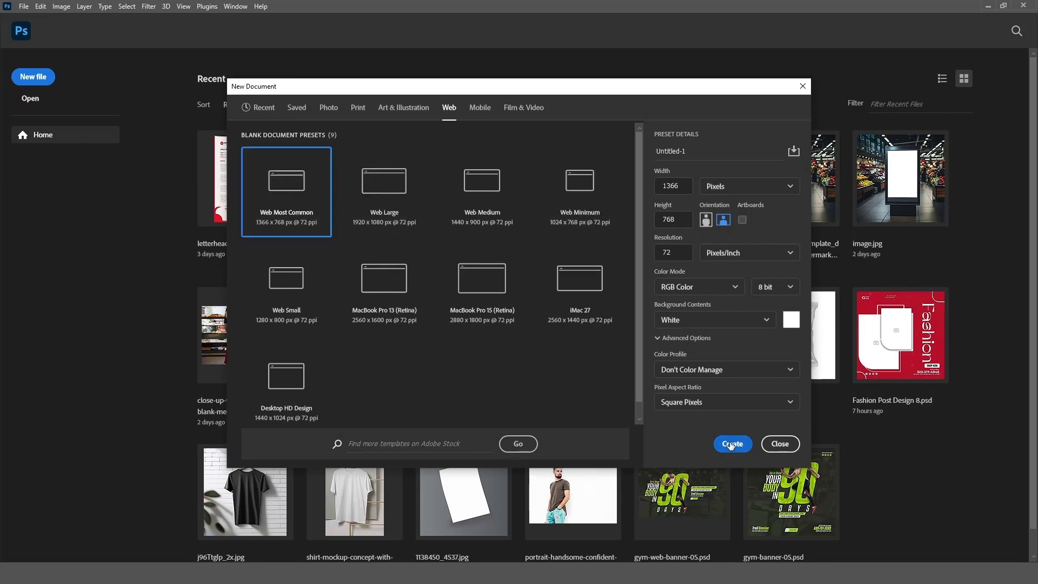
pyautogui.click(732, 444)
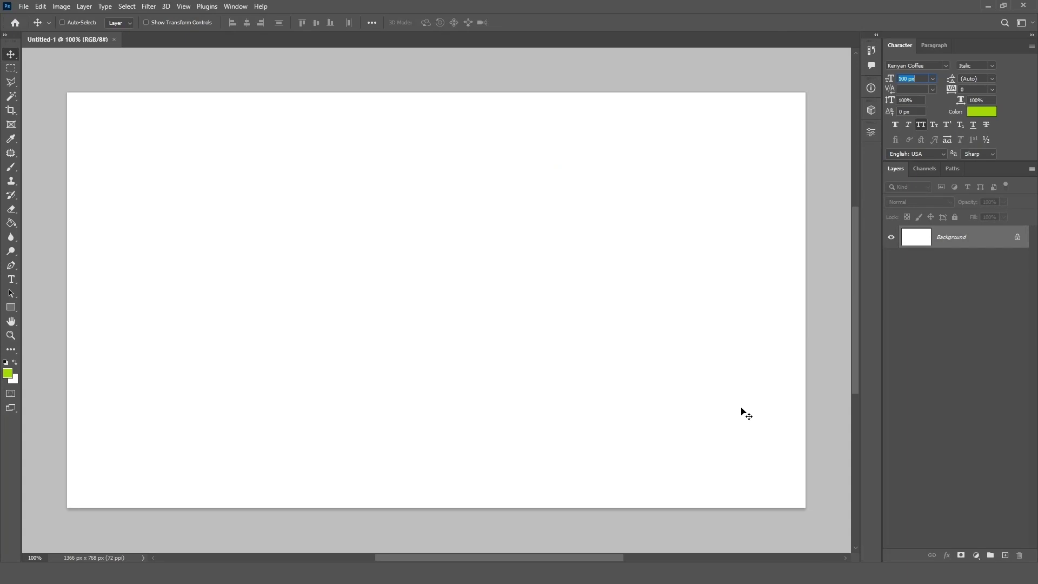
# Add a guide layout with no columns and 30 px margins on all four sides
pyautogui.click(184, 6)
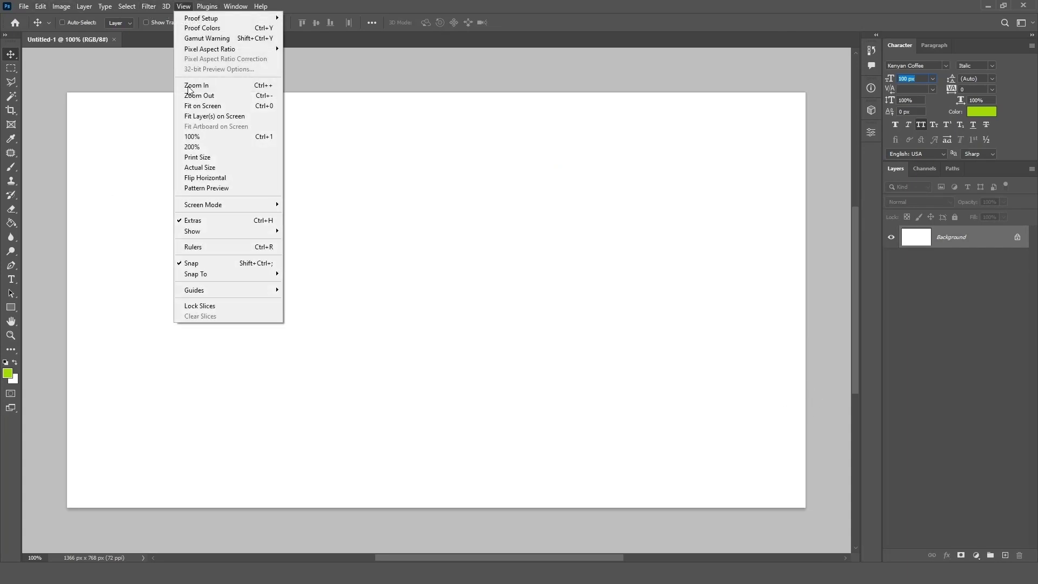
pyautogui.moveTo(222, 290)
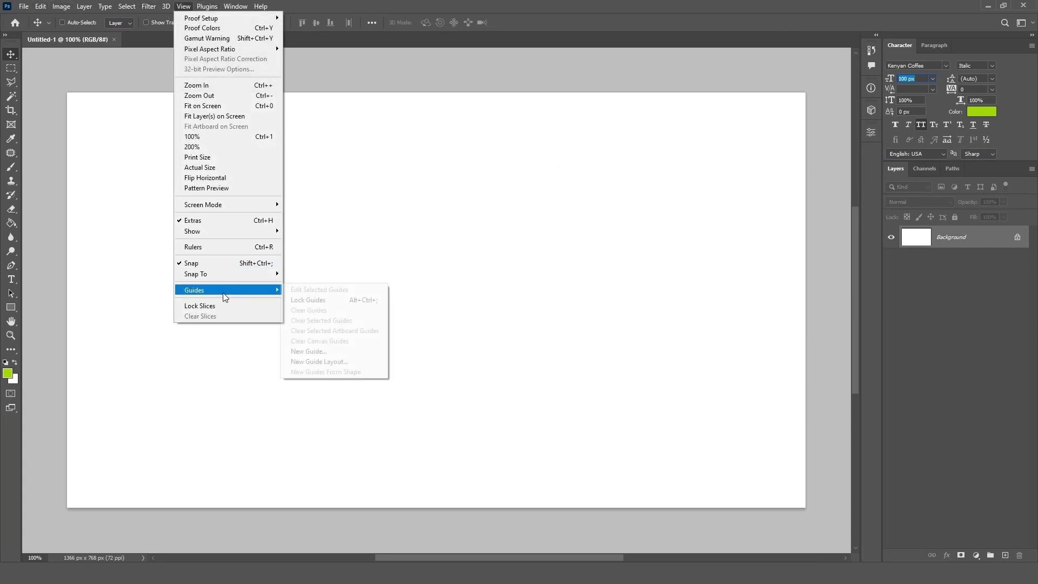
pyautogui.click(332, 363)
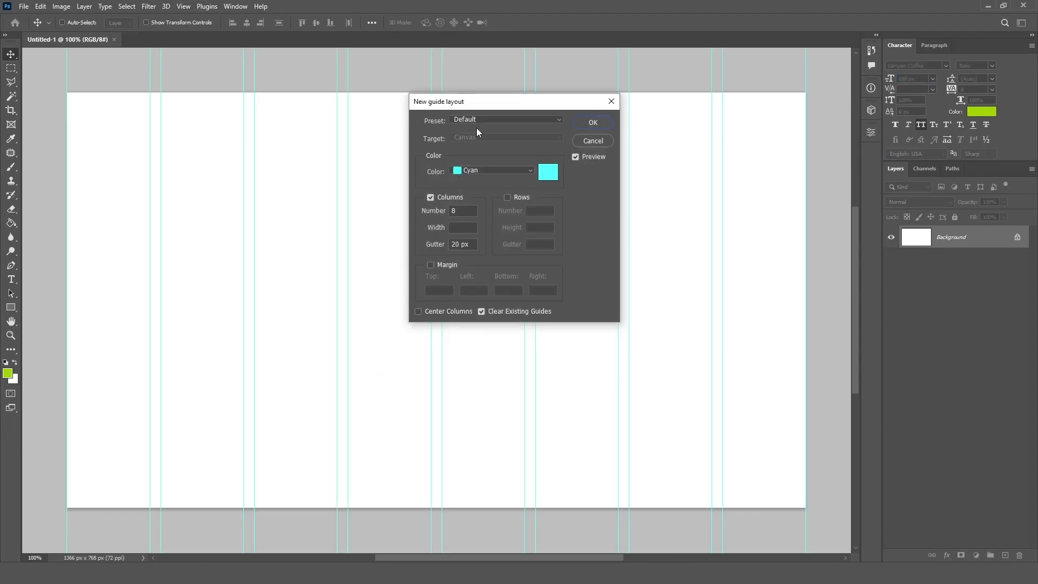
pyautogui.click(430, 198)
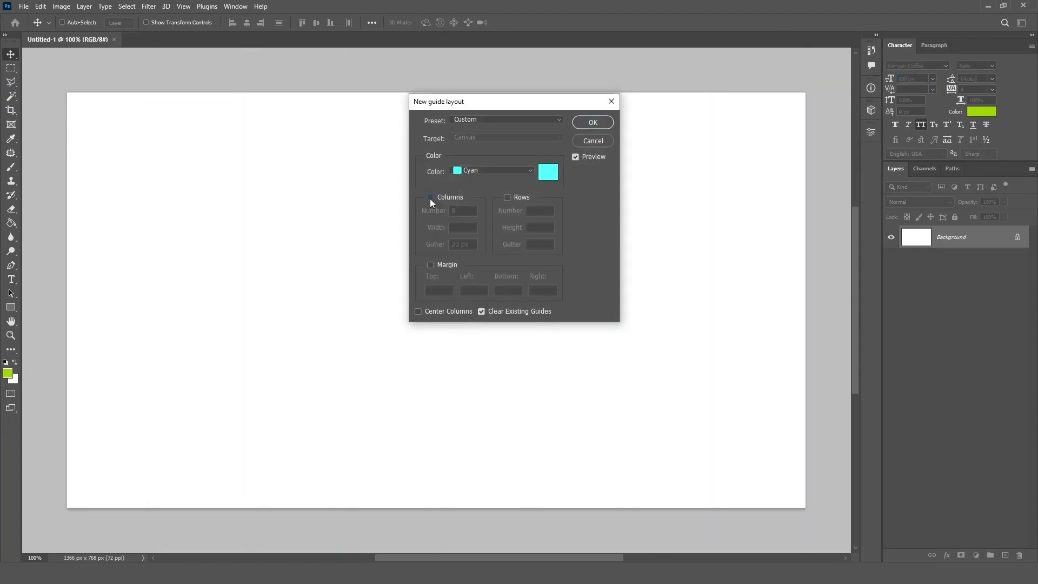
pyautogui.click(430, 265)
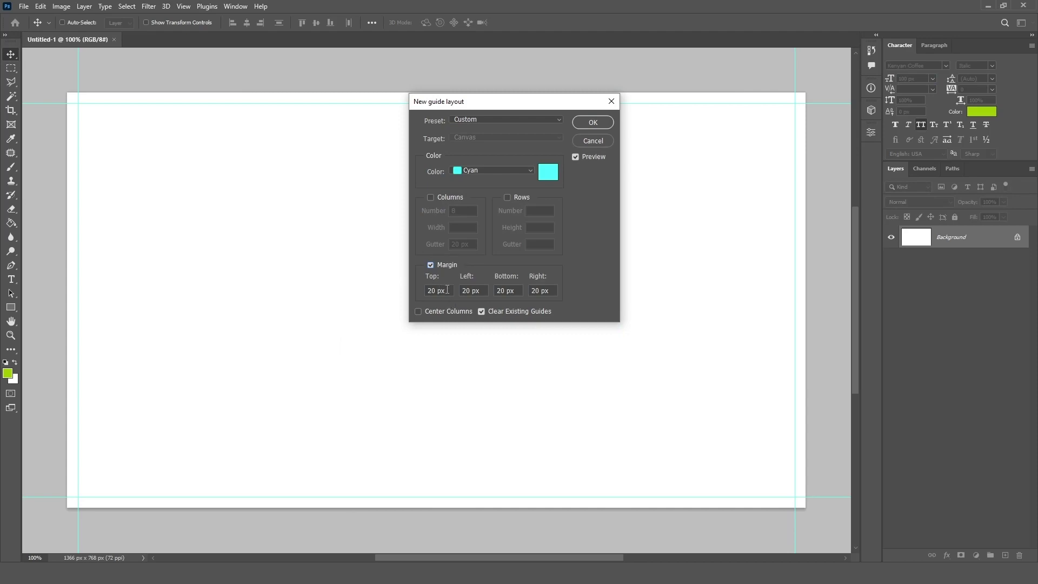
pyautogui.moveTo(448, 291); pyautogui.dragTo(428, 290)
pyautogui.write('30')
pyautogui.press('Tab')
pyautogui.write('30')
pyautogui.press('Tab')
pyautogui.write('30')
pyautogui.press('Tab')
pyautogui.write('30')
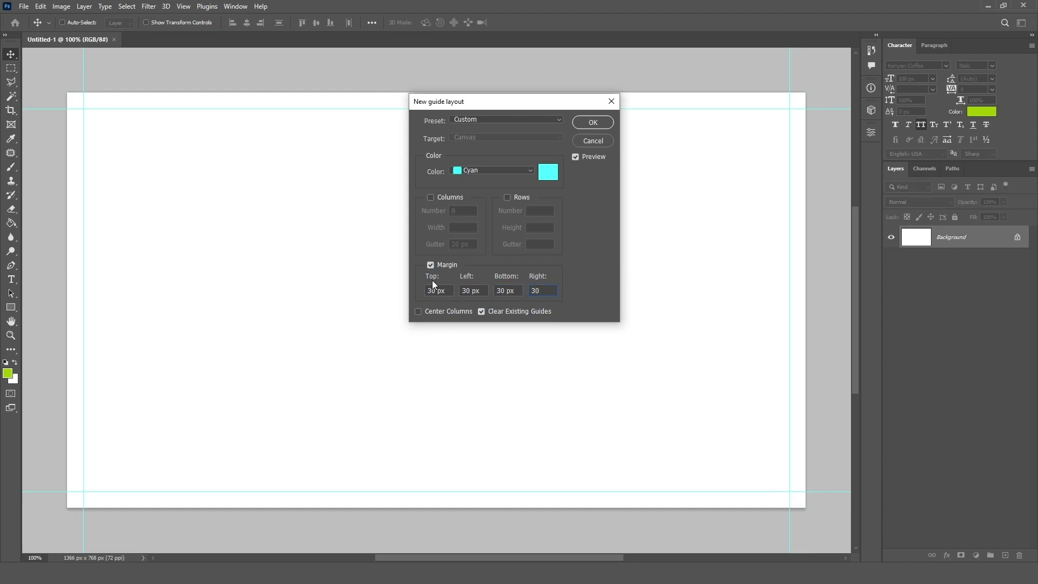
pyautogui.click(589, 126)
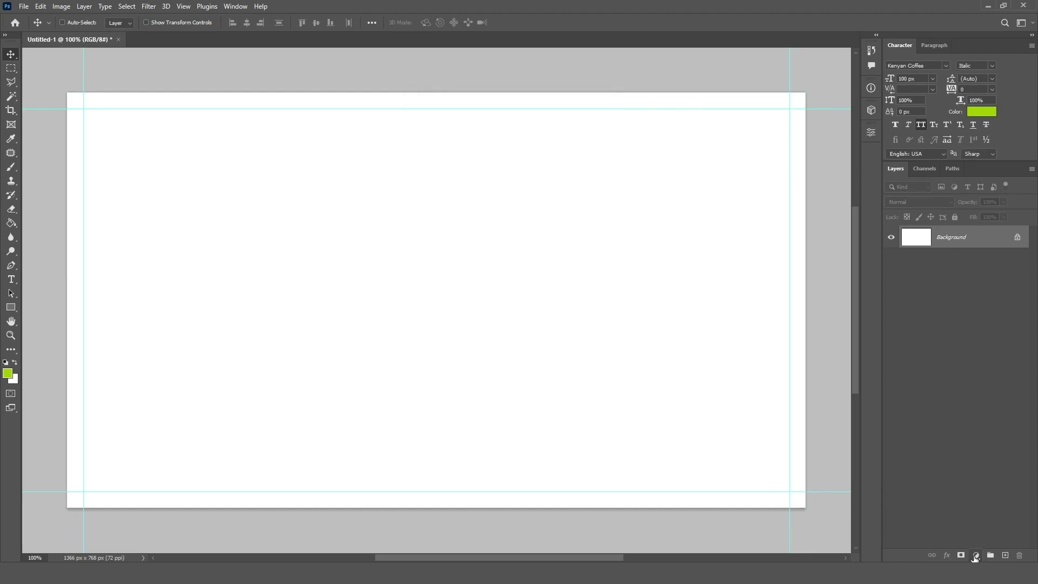
# Add a dark grey #242425 Solid Color fill layer
pyautogui.click(975, 558)
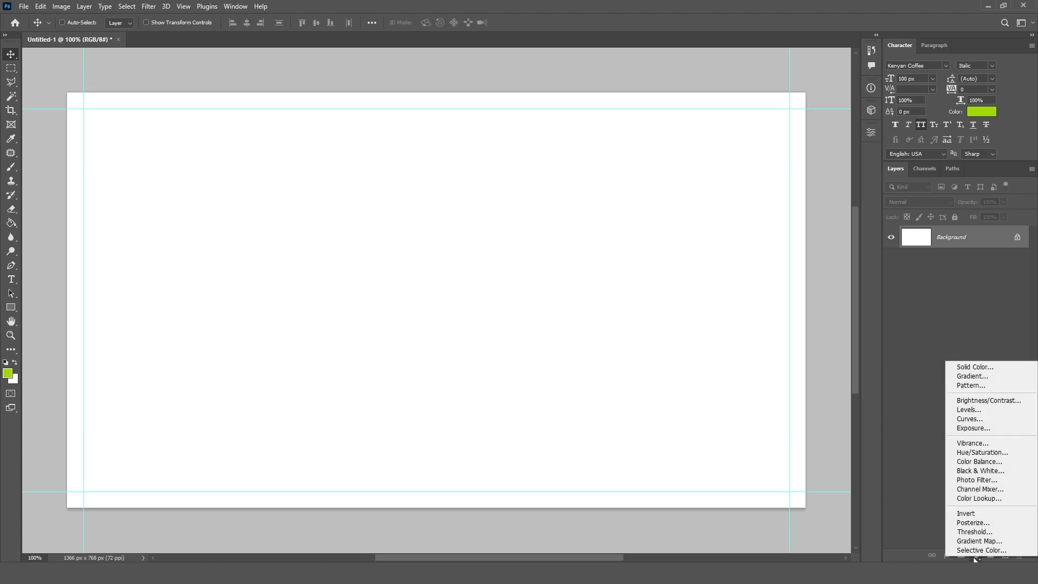
pyautogui.click(976, 365)
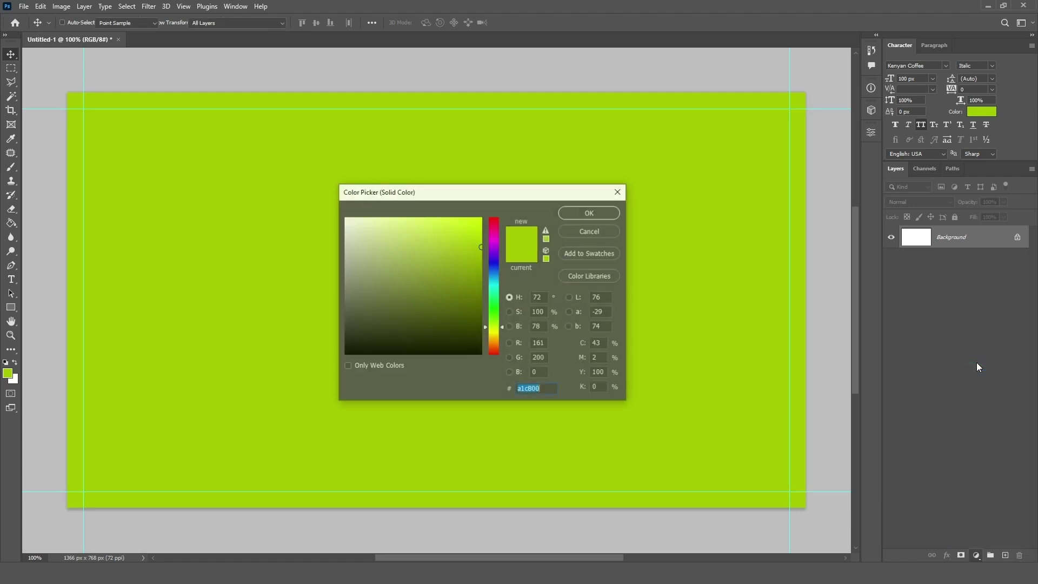
pyautogui.moveTo(549, 387); pyautogui.dragTo(519, 386)
pyautogui.write('242425')
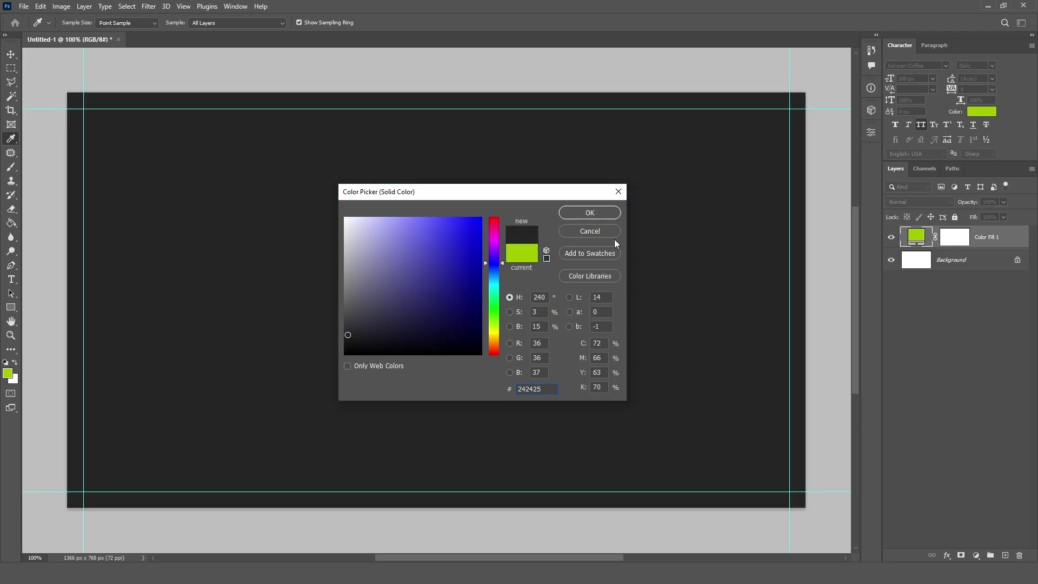
pyautogui.click(588, 214)
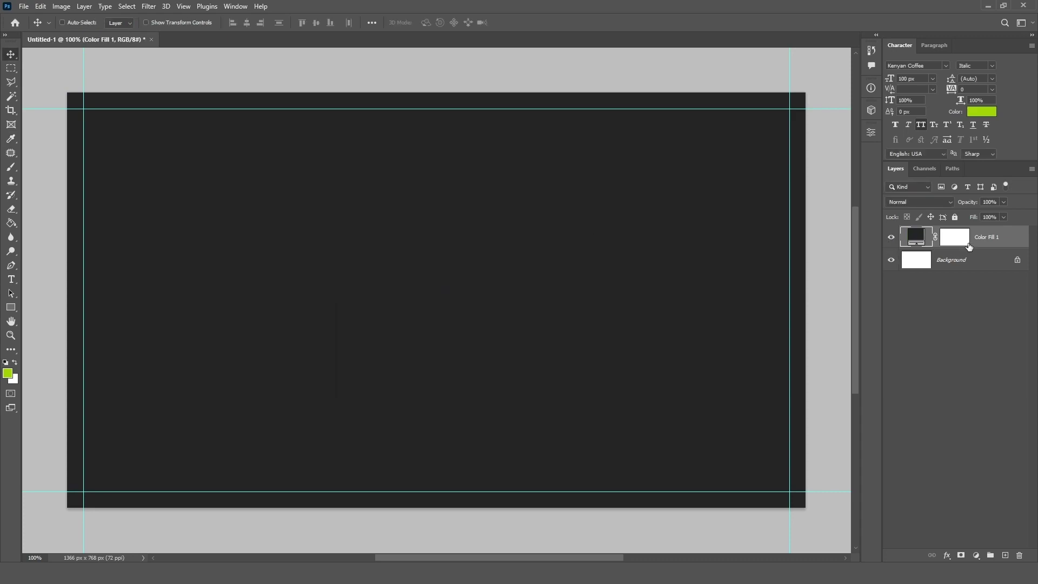
# Place the bg-image gym photo and scale it to cover the canvas
pyautogui.click(150, 572)
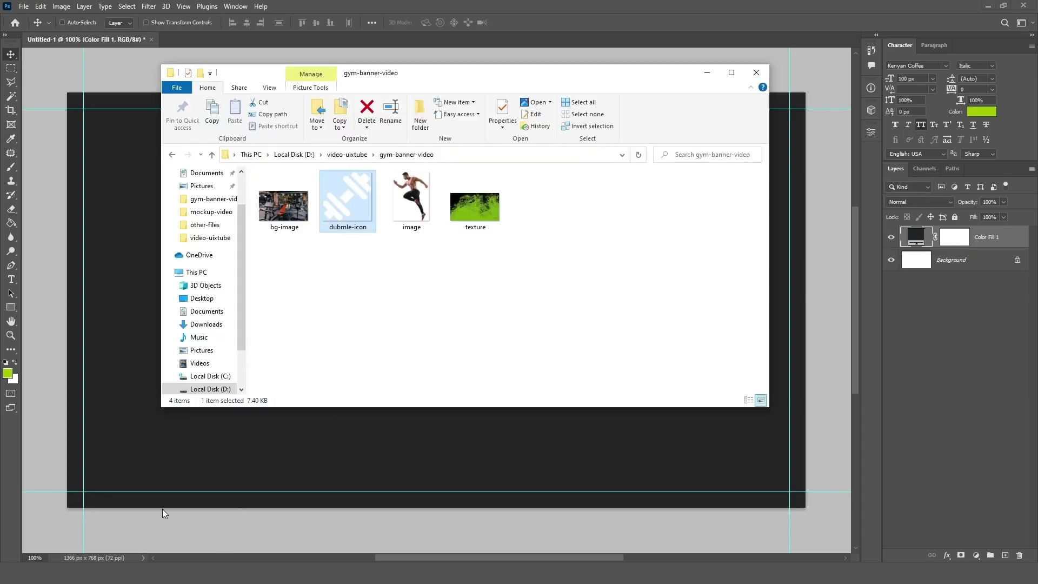
pyautogui.moveTo(274, 197); pyautogui.dragTo(124, 171)
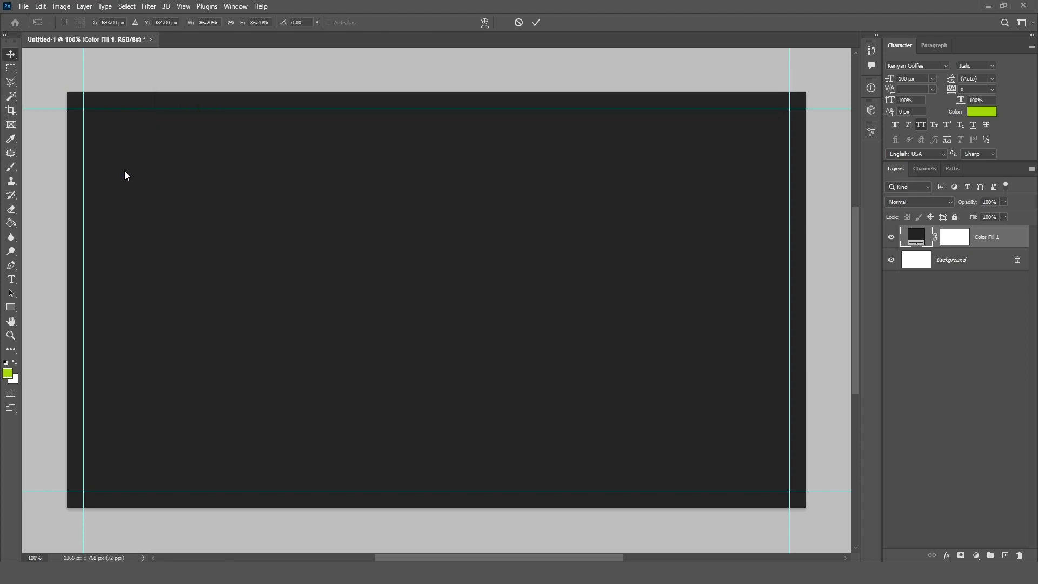
pyautogui.moveTo(433, 92); pyautogui.dragTo(429, 70)
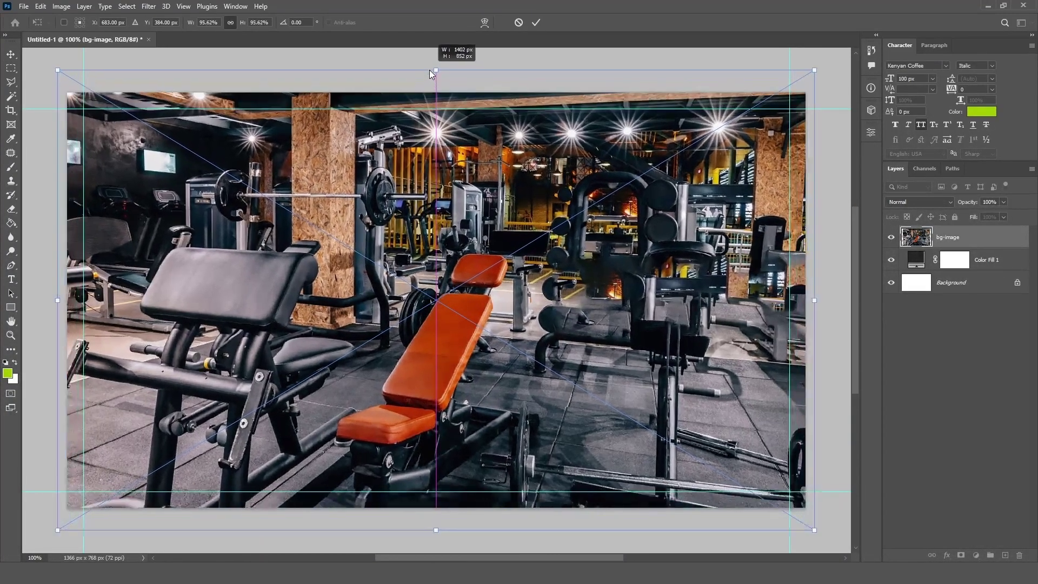
pyautogui.click(536, 22)
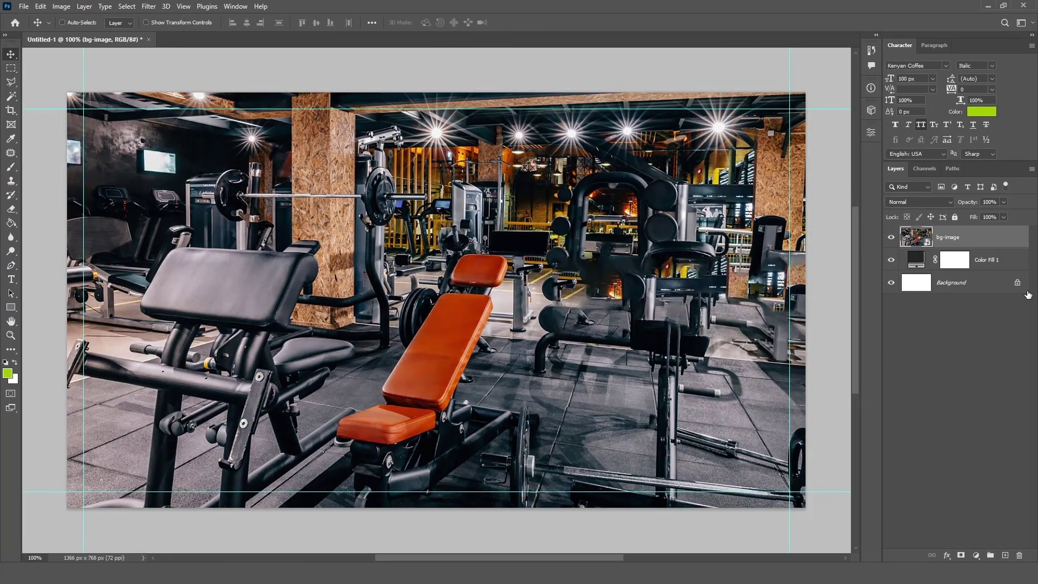
# Set the gym photo to Luminosity blend mode at 10% opacity
pyautogui.click(923, 202)
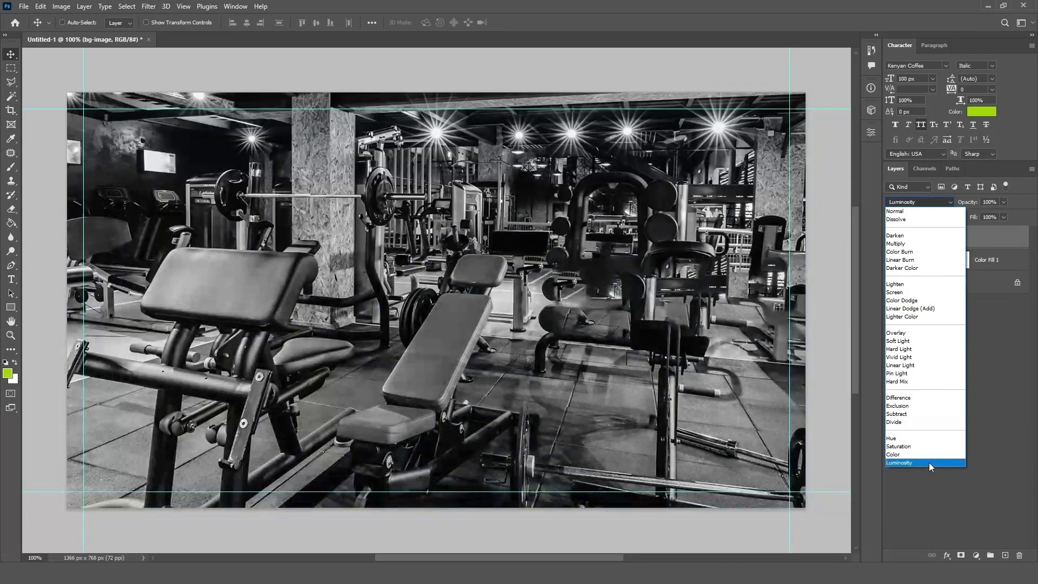
pyautogui.click(928, 462)
pyautogui.click(1003, 203)
pyautogui.click(994, 201)
pyautogui.moveTo(998, 203); pyautogui.dragTo(915, 204)
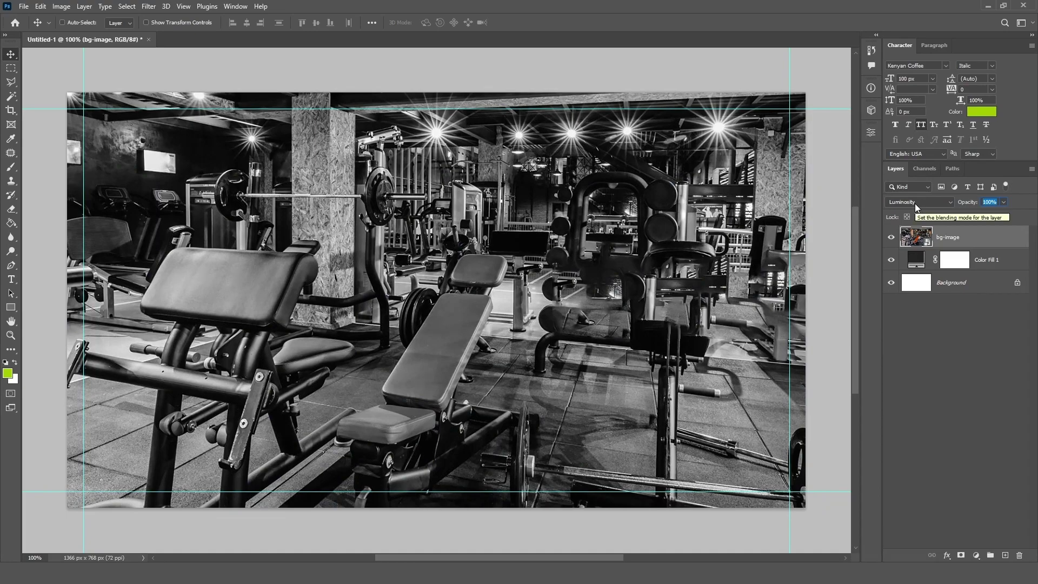
pyautogui.write('10')
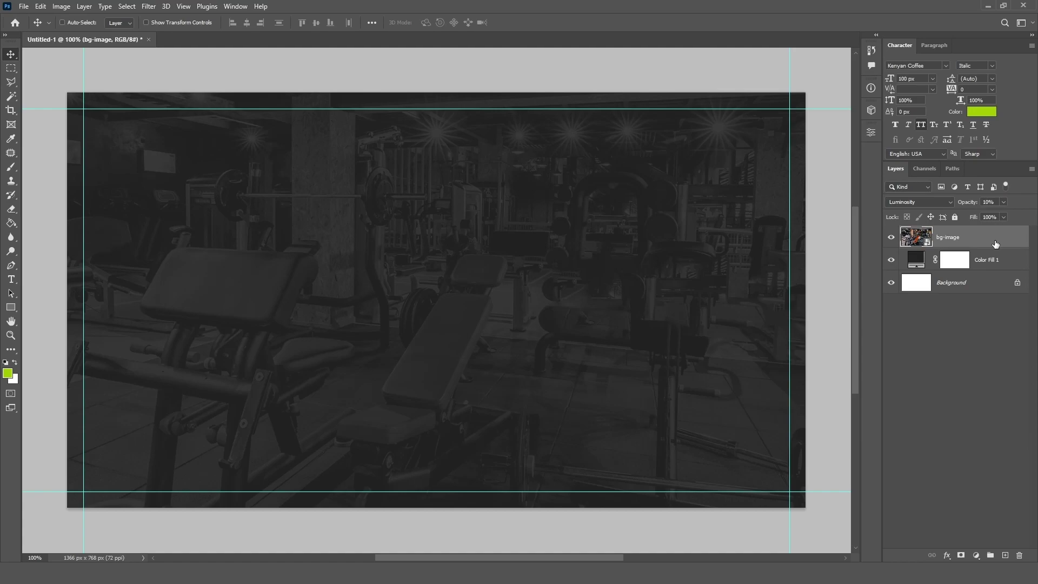
# Soften the gym photo with a 3.7 px Gaussian Blur
pyautogui.click(148, 7)
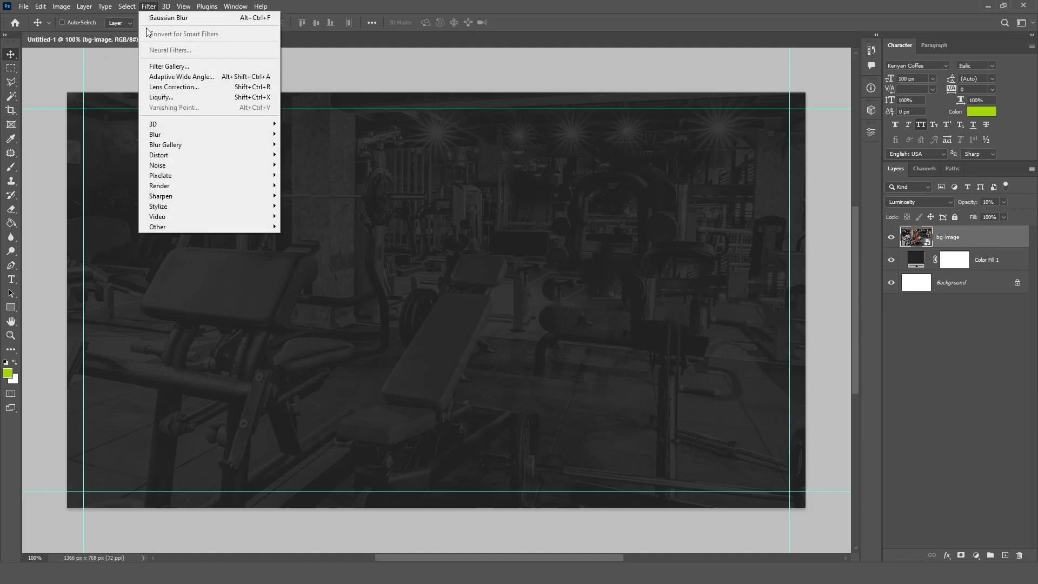
pyautogui.moveTo(236, 134)
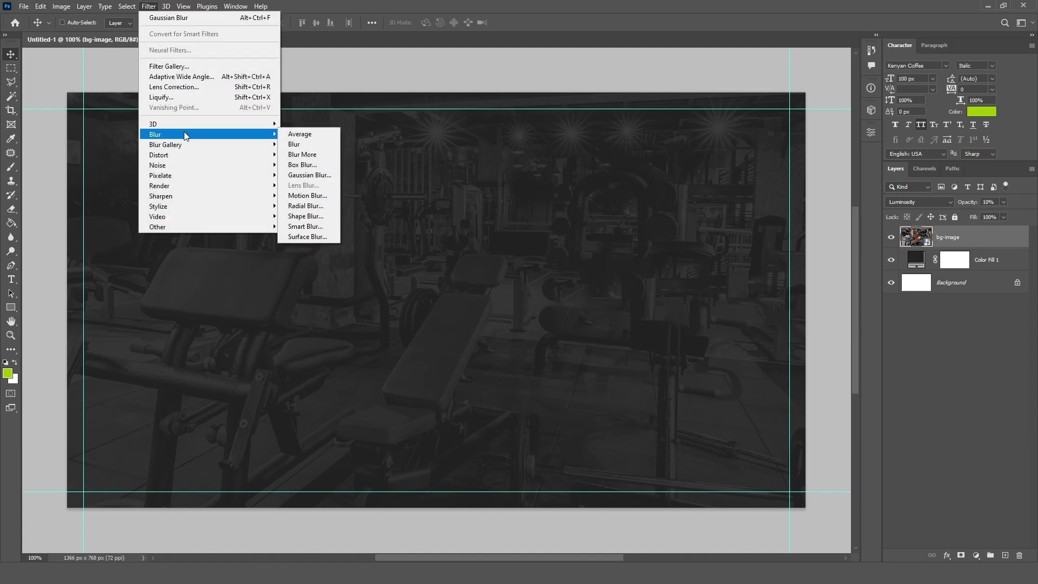
pyautogui.click(323, 175)
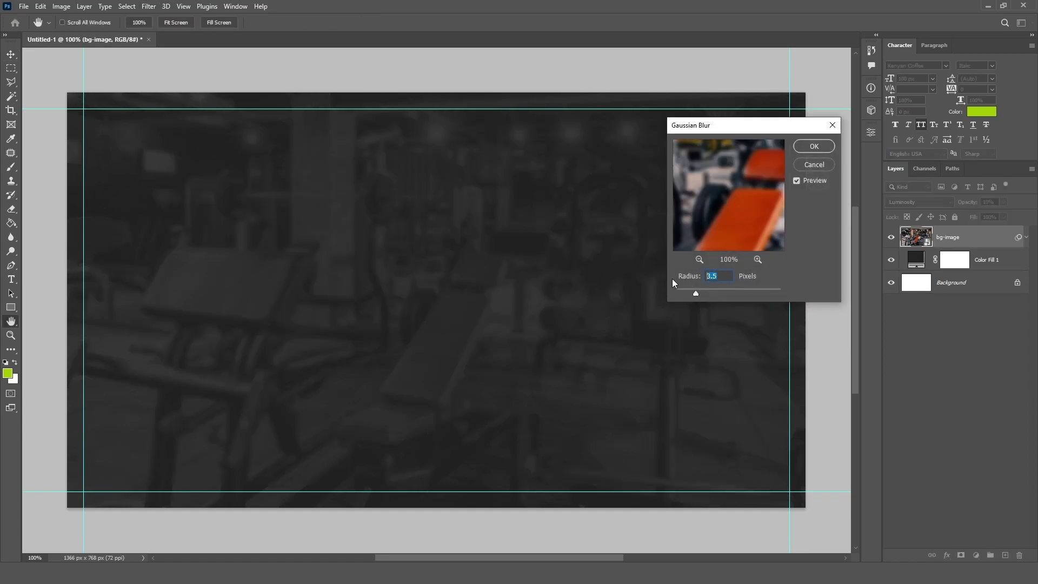
pyautogui.write('3.')
pyautogui.click(811, 146)
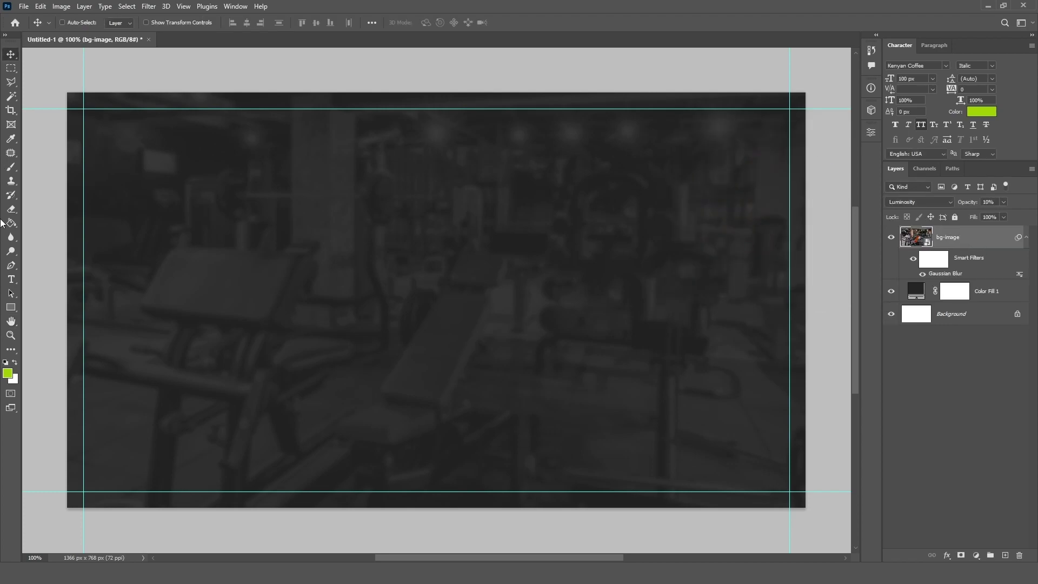
# Add a lime green '90' text layer near the canvas centre
pyautogui.click(11, 279)
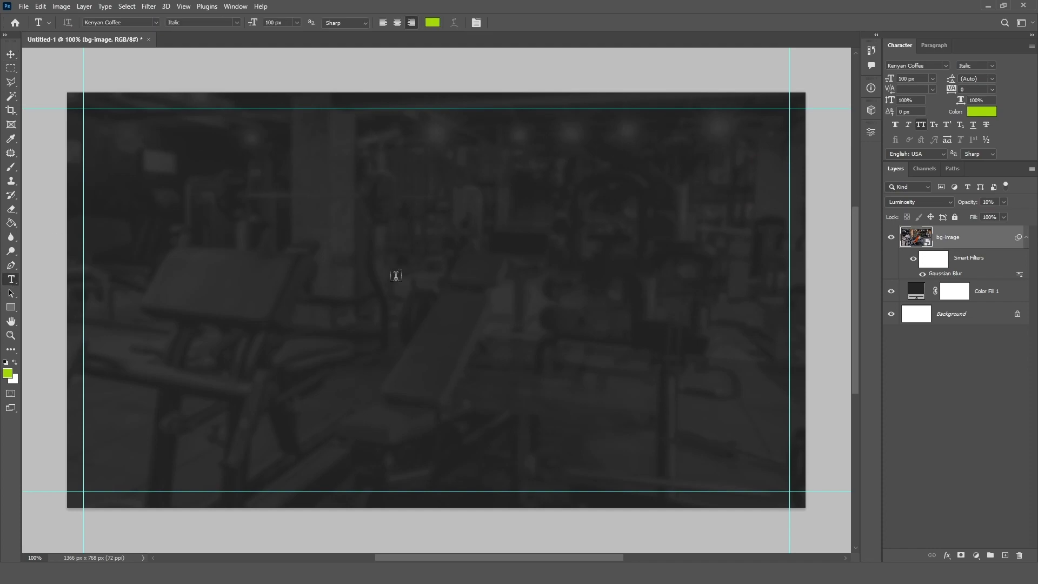
pyautogui.click(463, 277)
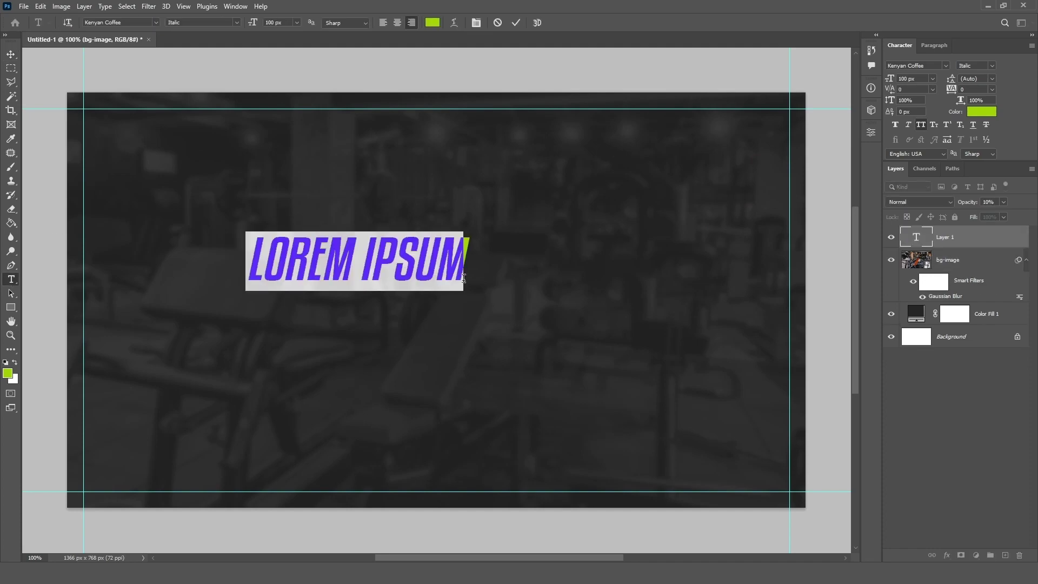
pyautogui.write('90')
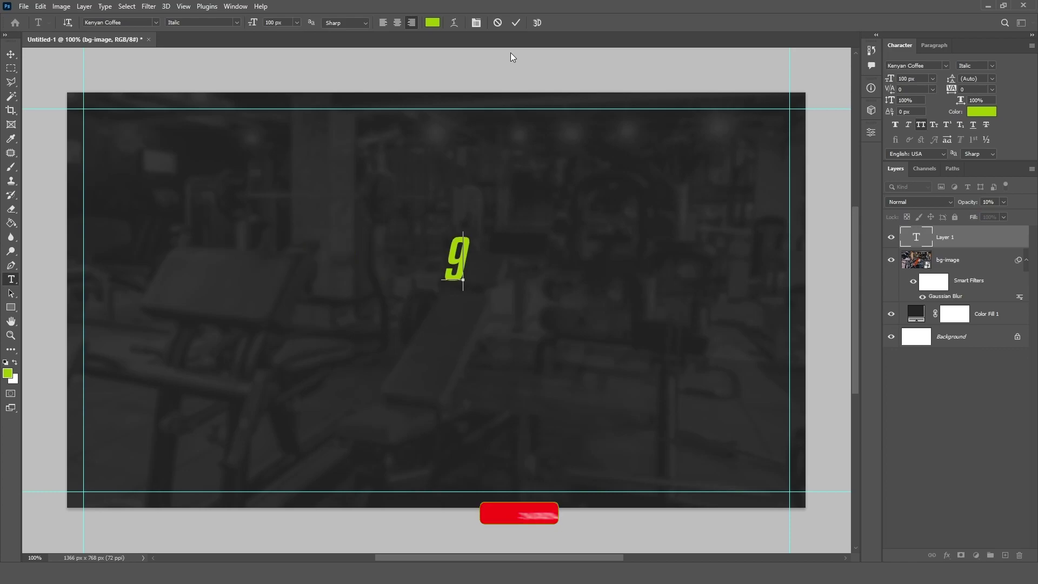
pyautogui.click(515, 22)
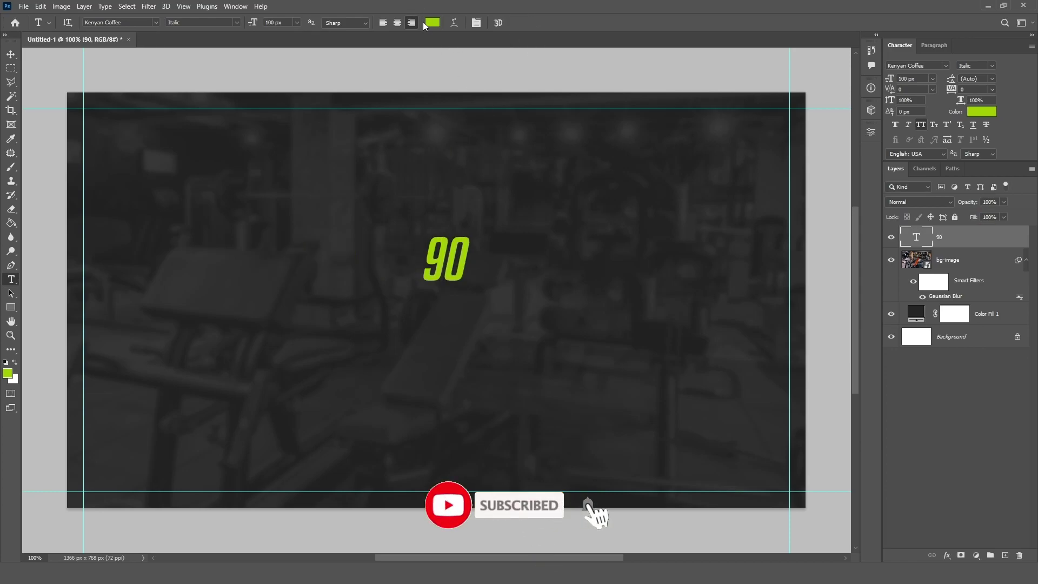
pyautogui.click(433, 23)
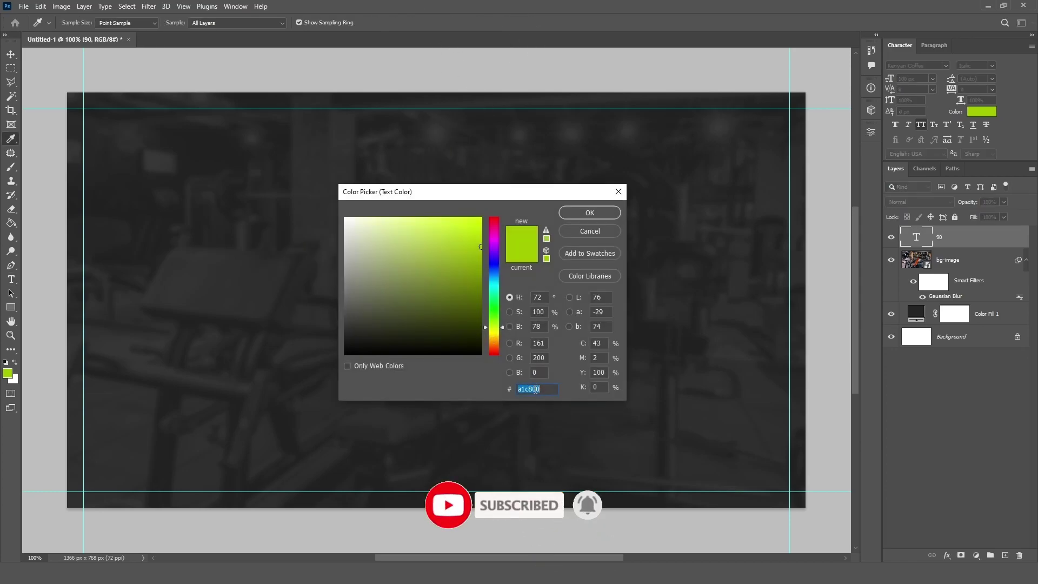
pyautogui.click(589, 212)
pyautogui.click(11, 54)
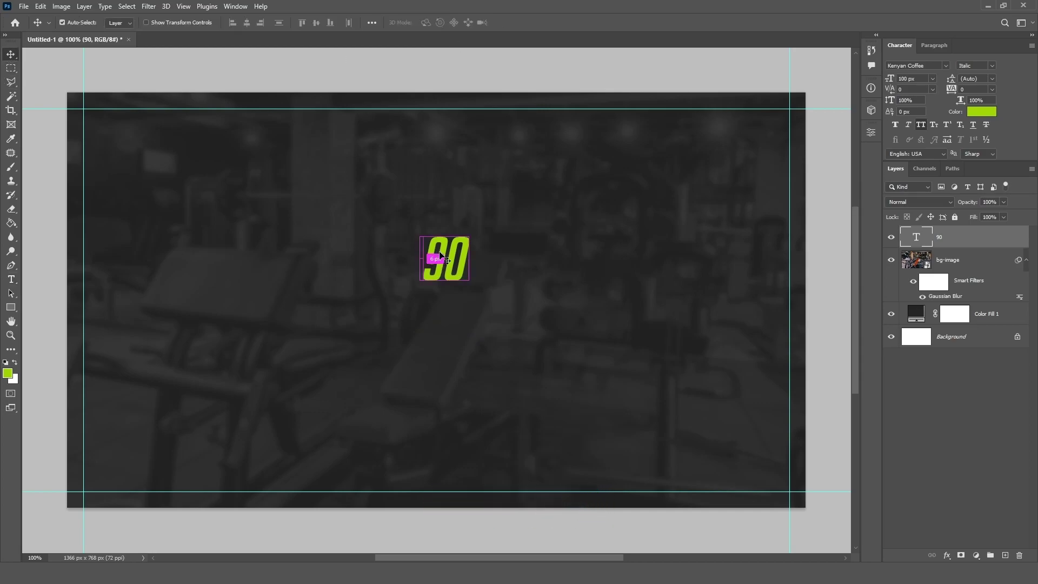
# Scale the 90 up greatly, set its tracking to -50, and move it slightly down
pyautogui.hotkey('ctrl', 't')
pyautogui.moveTo(478, 225); pyautogui.dragTo(584, 135)
pyautogui.click(536, 22)
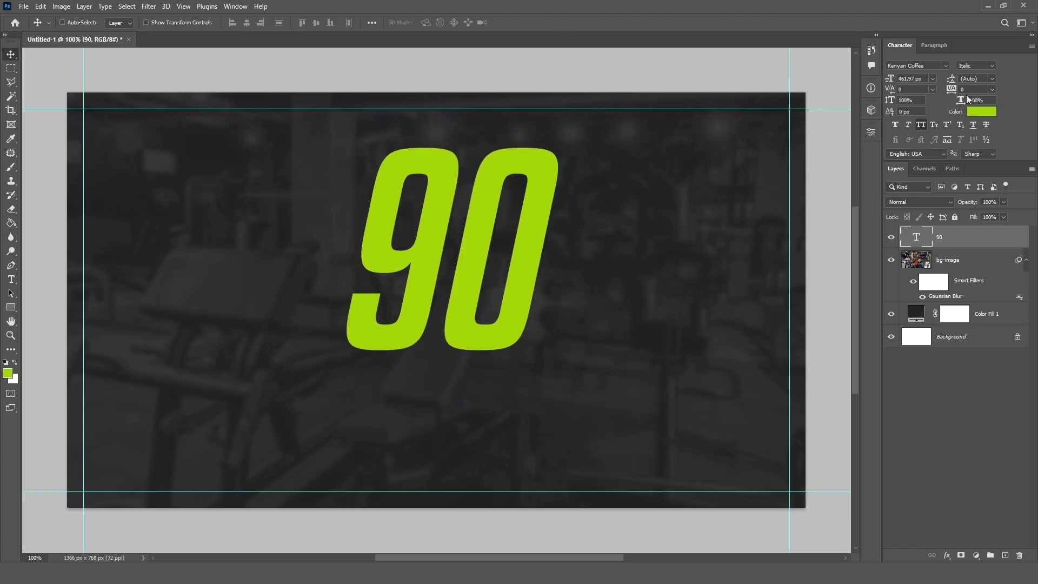
pyautogui.click(991, 89)
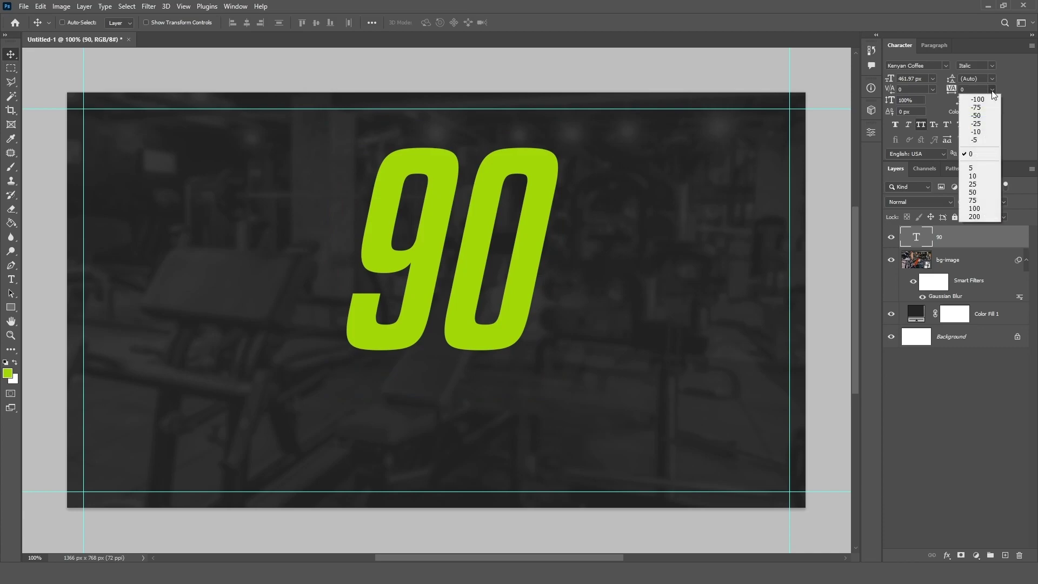
pyautogui.click(975, 115)
pyautogui.moveTo(495, 195); pyautogui.dragTo(492, 231)
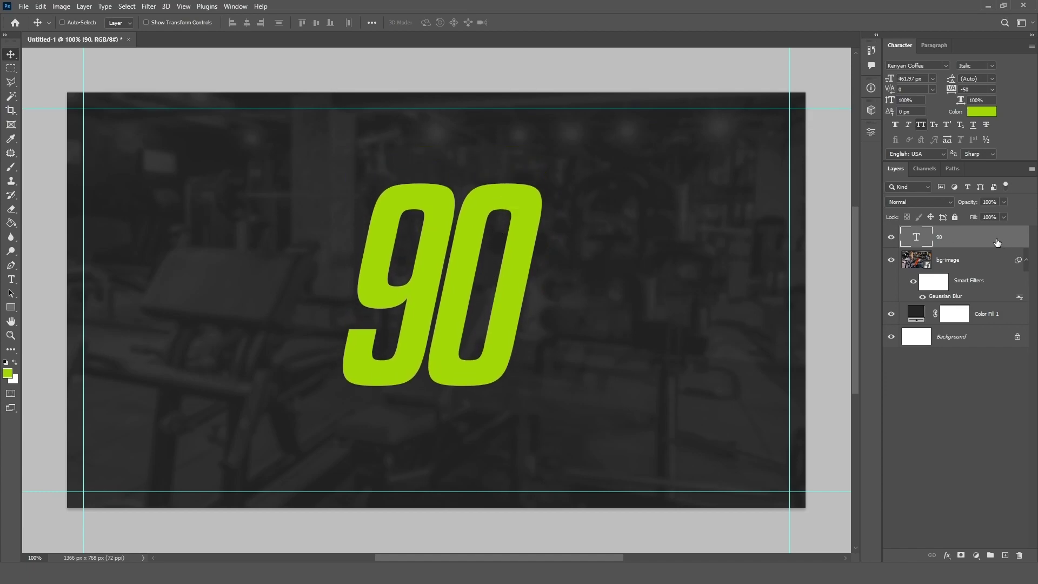
# Place the runner image at about 43% size, positioned over the 90
pyautogui.click(227, 573)
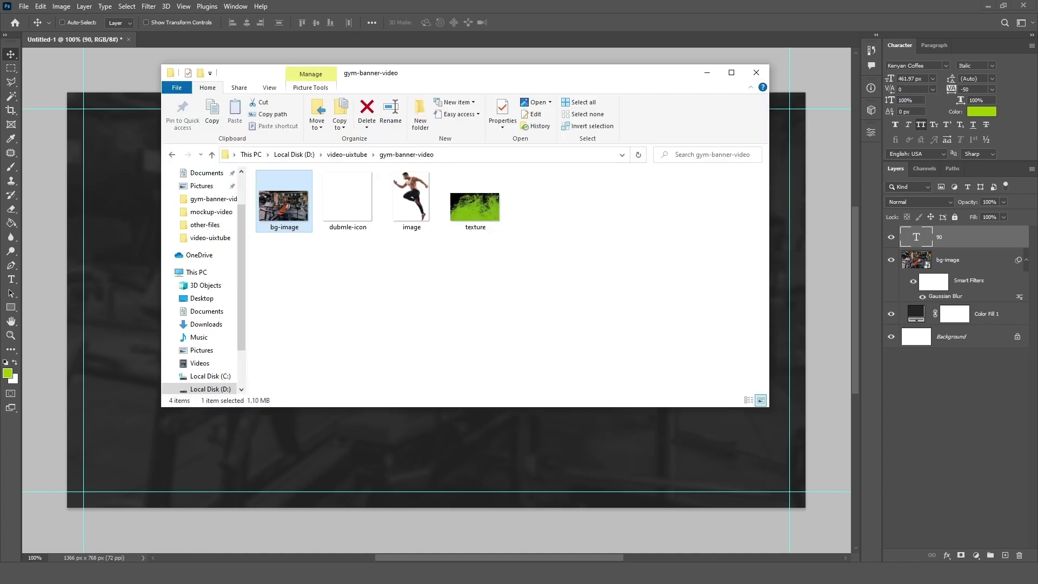
pyautogui.moveTo(409, 191); pyautogui.dragTo(105, 250)
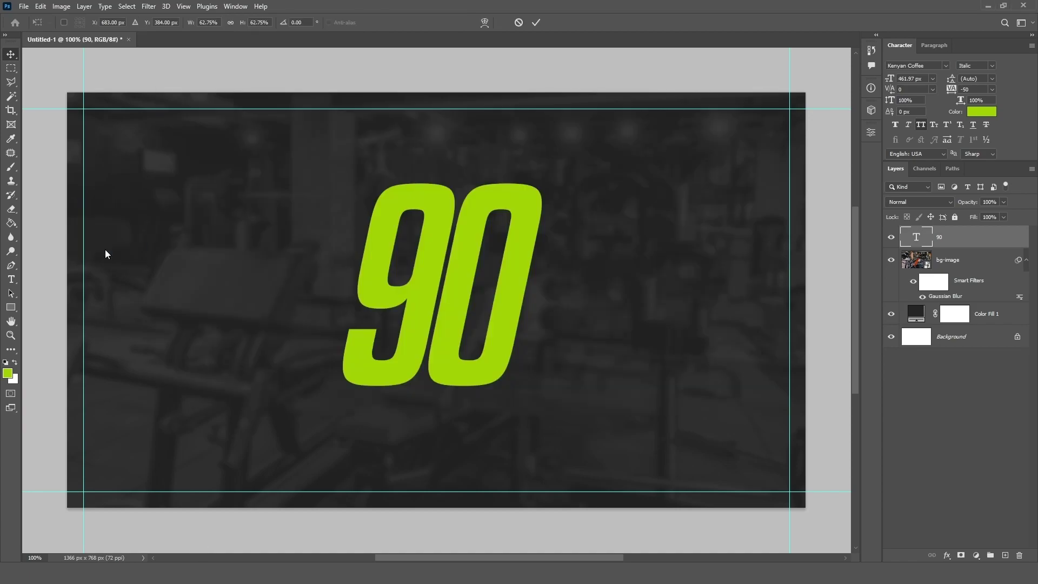
pyautogui.moveTo(587, 93); pyautogui.dragTo(562, 176)
pyautogui.moveTo(450, 219); pyautogui.dragTo(473, 237)
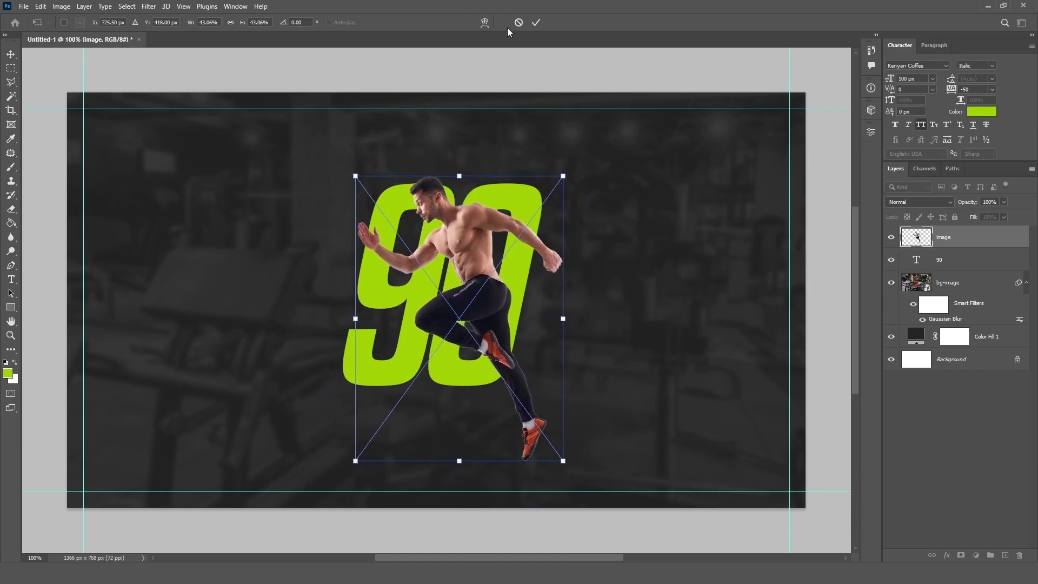
pyautogui.click(530, 28)
# Scale the runner and 90 together to about 118% and nudge them into place
pyautogui.keyDown('shift'); pyautogui.click(976, 263); pyautogui.keyUp('shift')
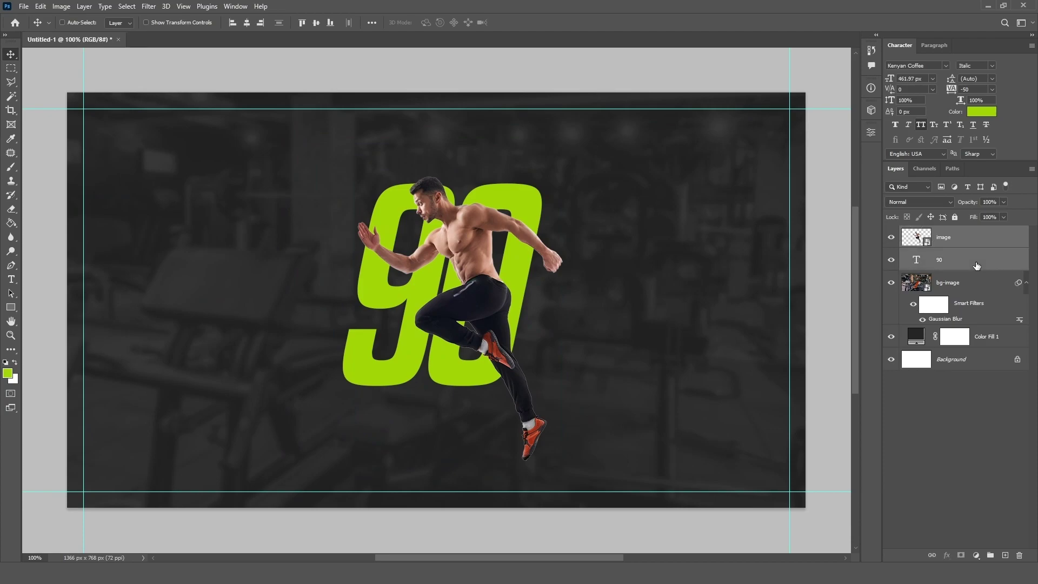
pyautogui.hotkey('ctrl', 't')
pyautogui.moveTo(336, 176); pyautogui.dragTo(326, 142)
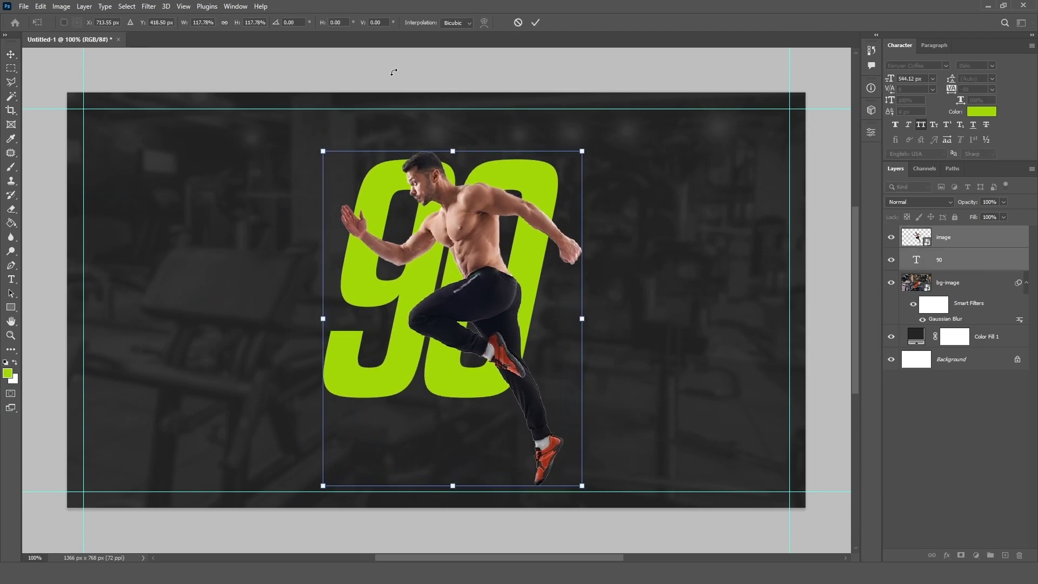
pyautogui.click(535, 22)
pyautogui.moveTo(454, 230); pyautogui.dragTo(463, 252)
pyautogui.click(970, 245)
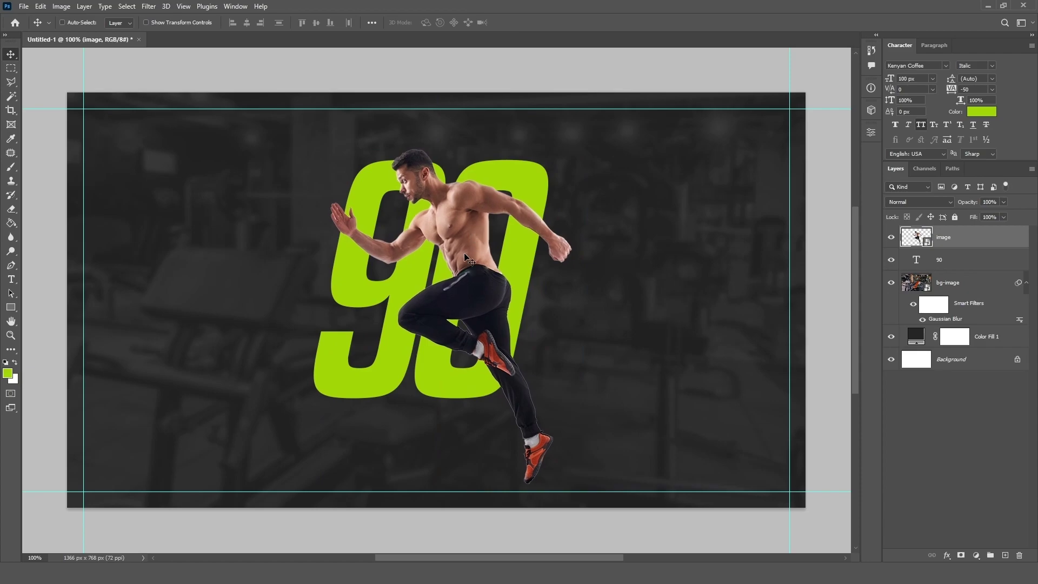
# Duplicate the runner layer and give the copy a dark Multiply Color Overlay
pyautogui.rightClick(1006, 238)
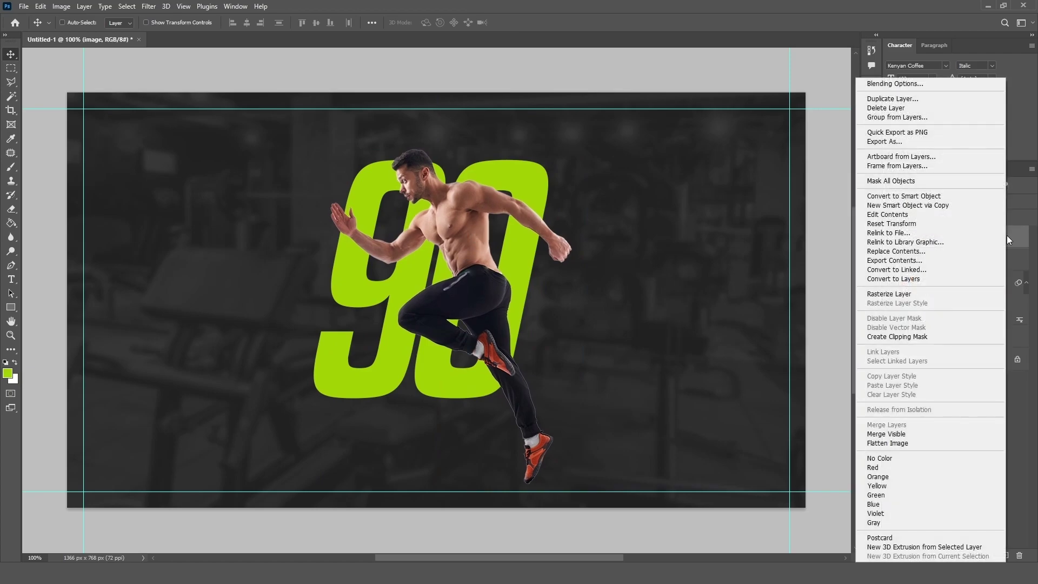
pyautogui.click(885, 99)
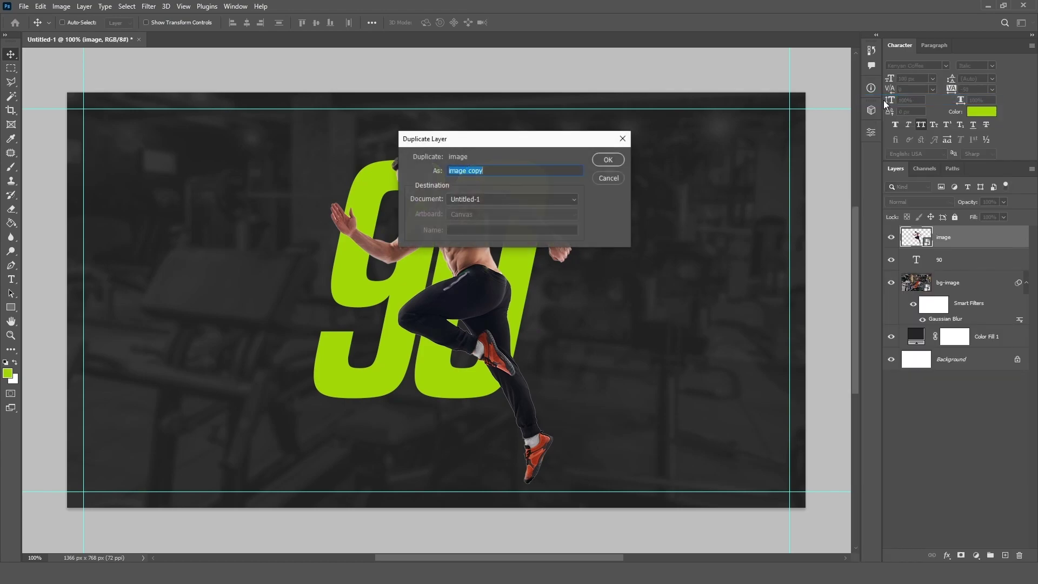
pyautogui.click(608, 160)
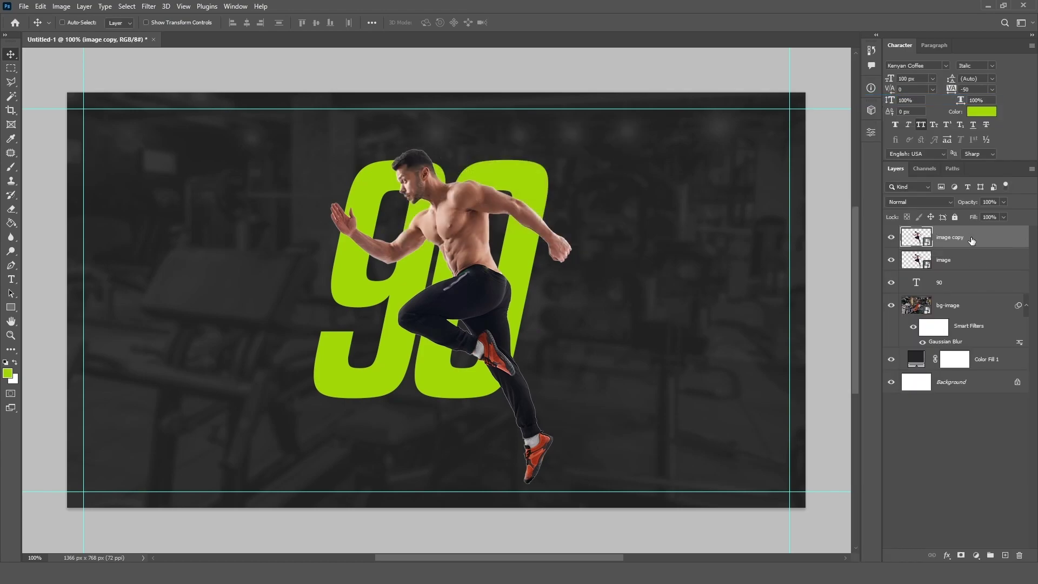
pyautogui.click(947, 554)
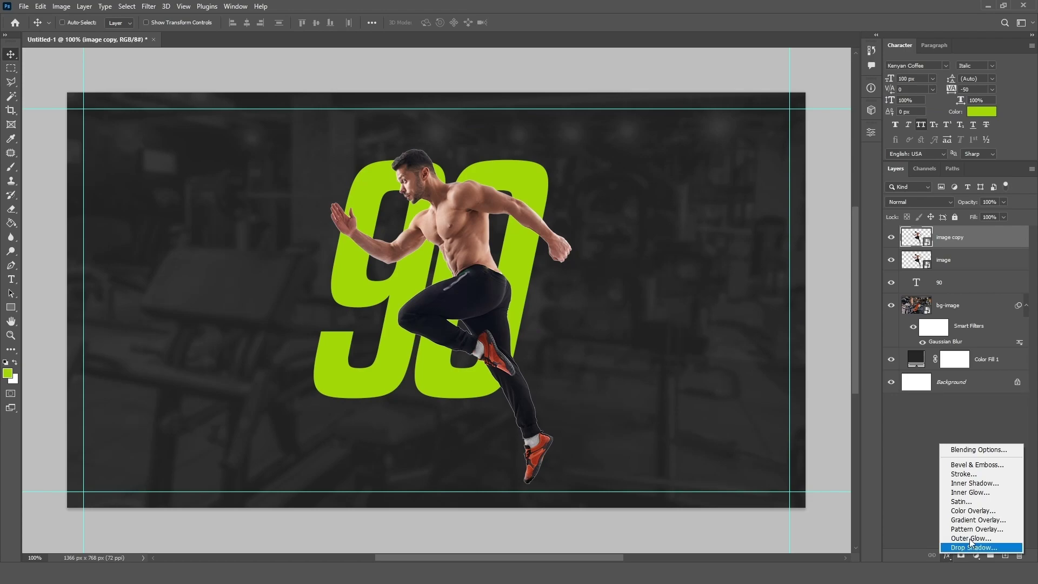
pyautogui.click(977, 511)
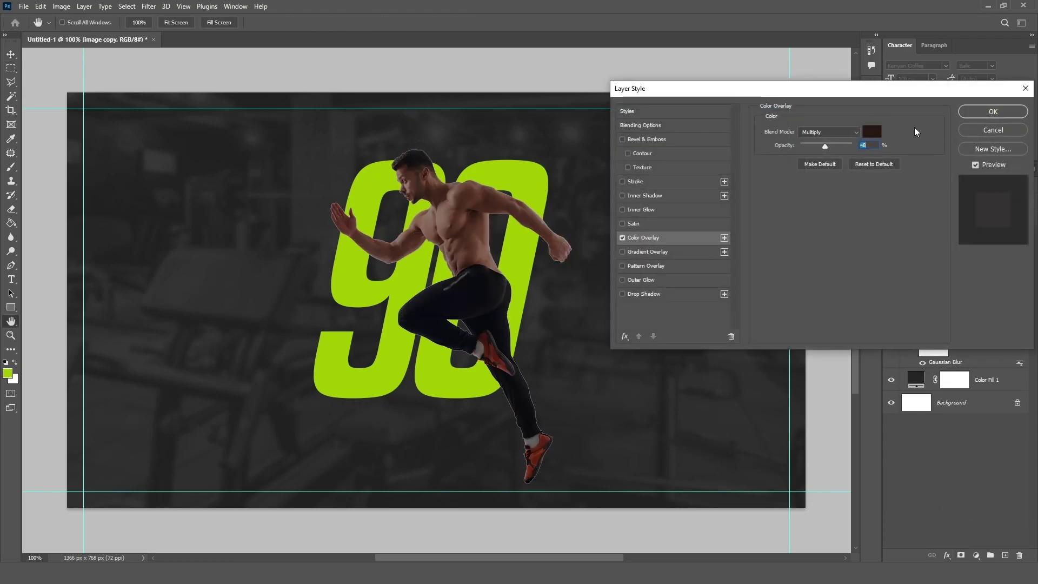
pyautogui.click(980, 105)
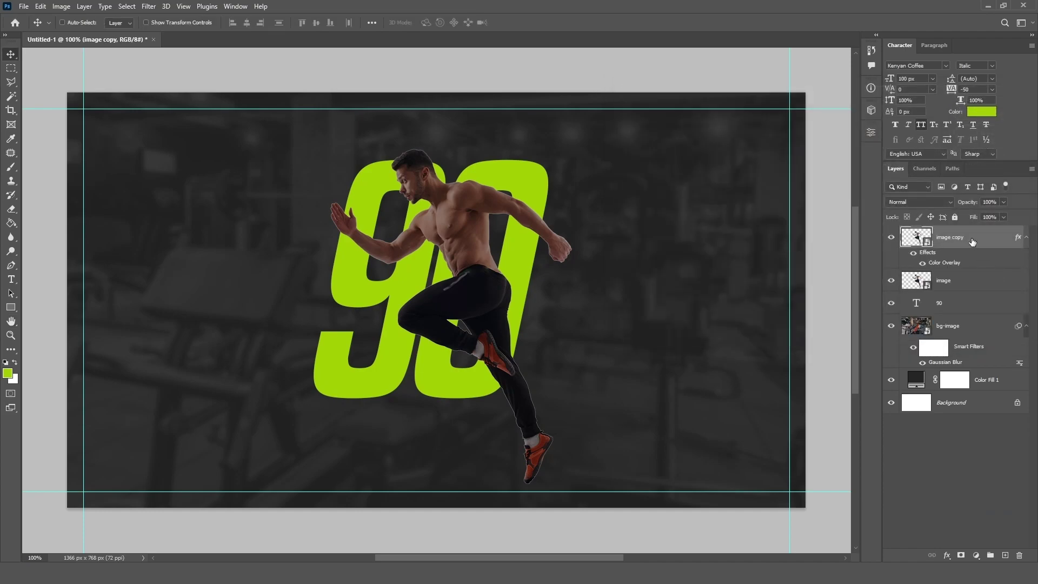
# Blur the runner copy with a 3.5 px Gaussian Blur
pyautogui.click(148, 6)
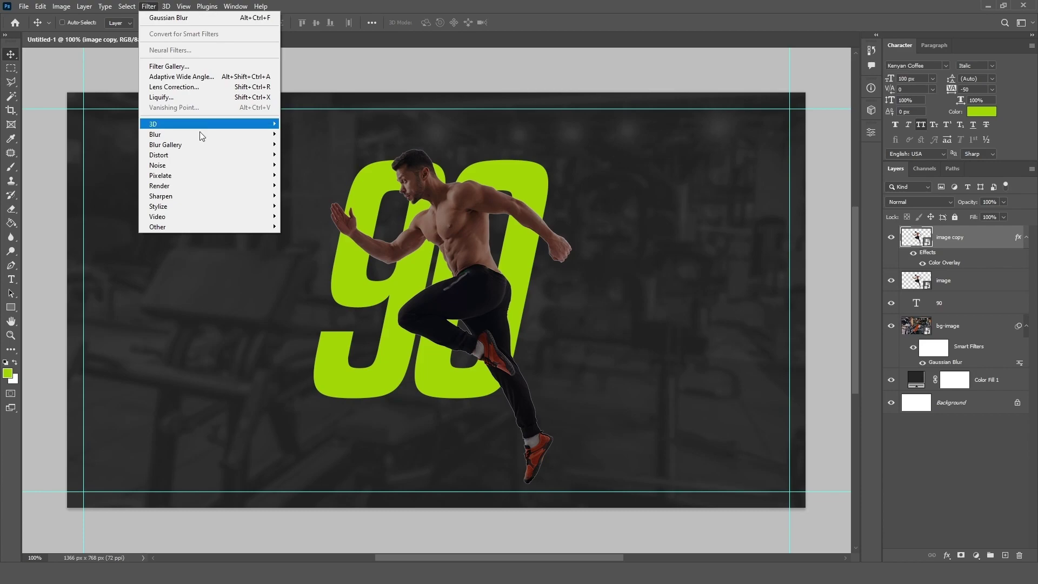
pyautogui.moveTo(225, 138)
pyautogui.click(312, 175)
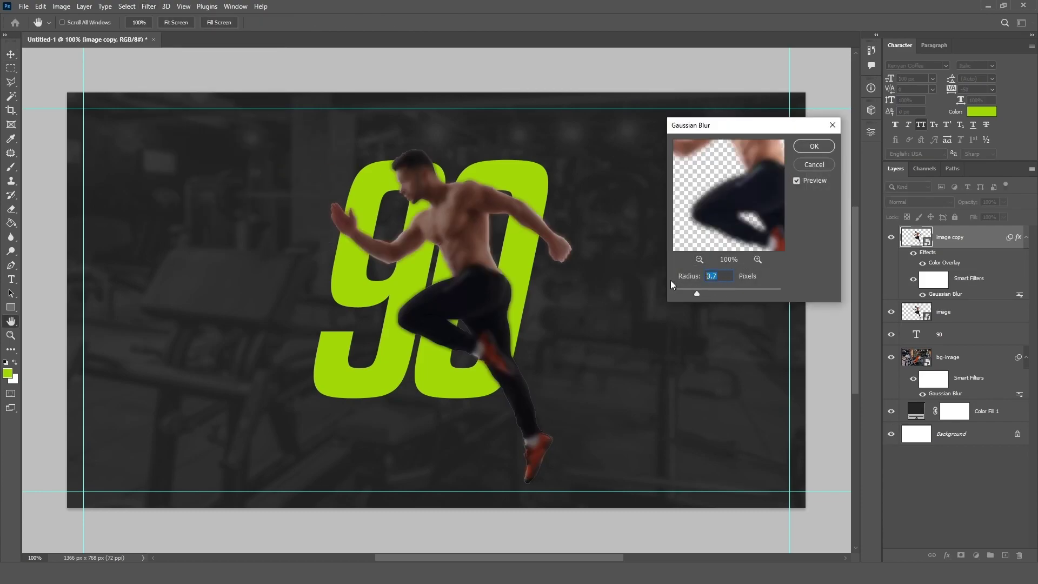
pyautogui.write('3.5')
pyautogui.click(822, 146)
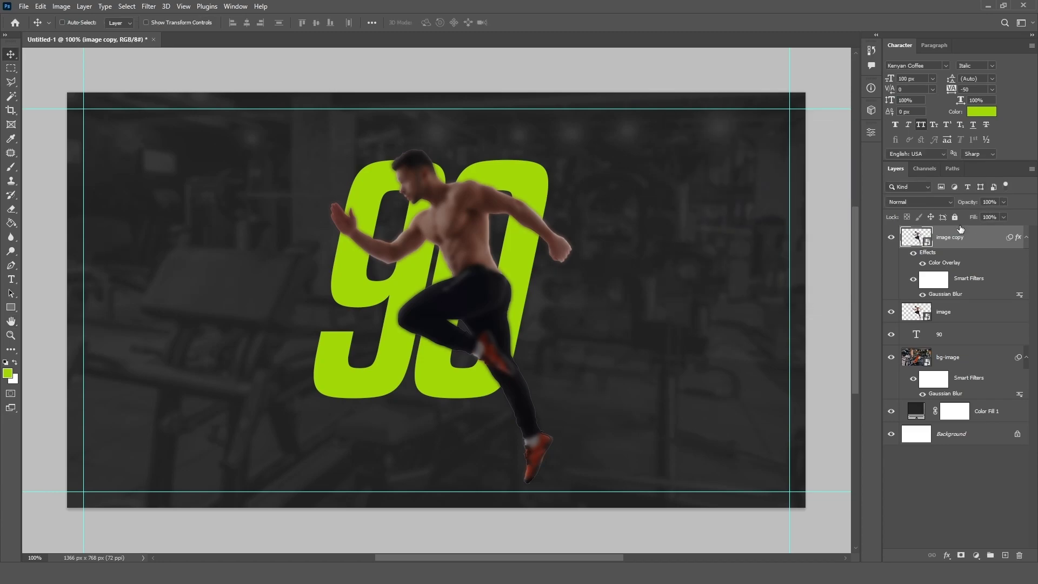
# Set the copy's fill to 0%, move it beneath the runner and offset it slightly down
pyautogui.click(1002, 218)
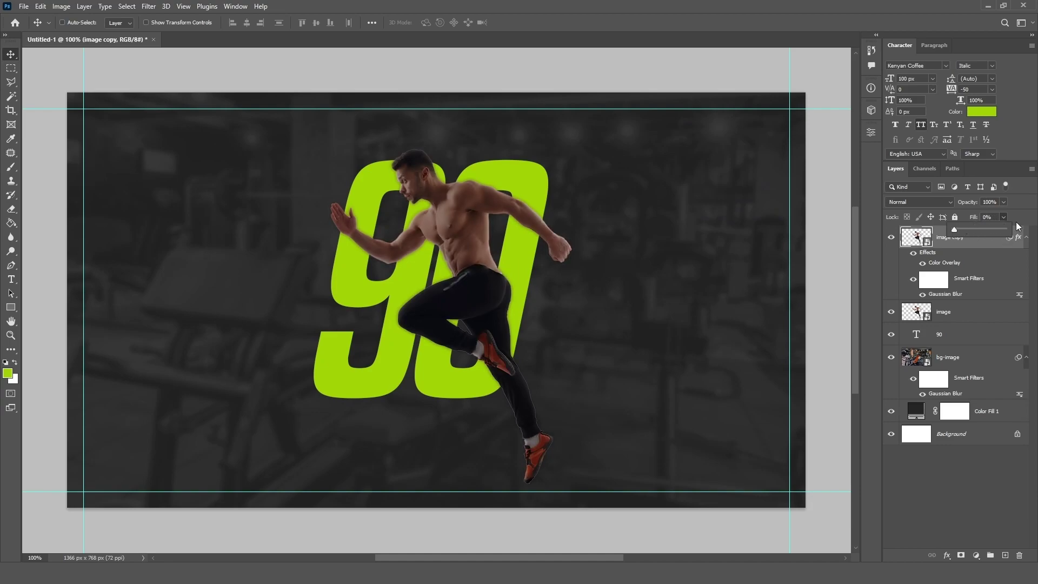
pyautogui.click(976, 233)
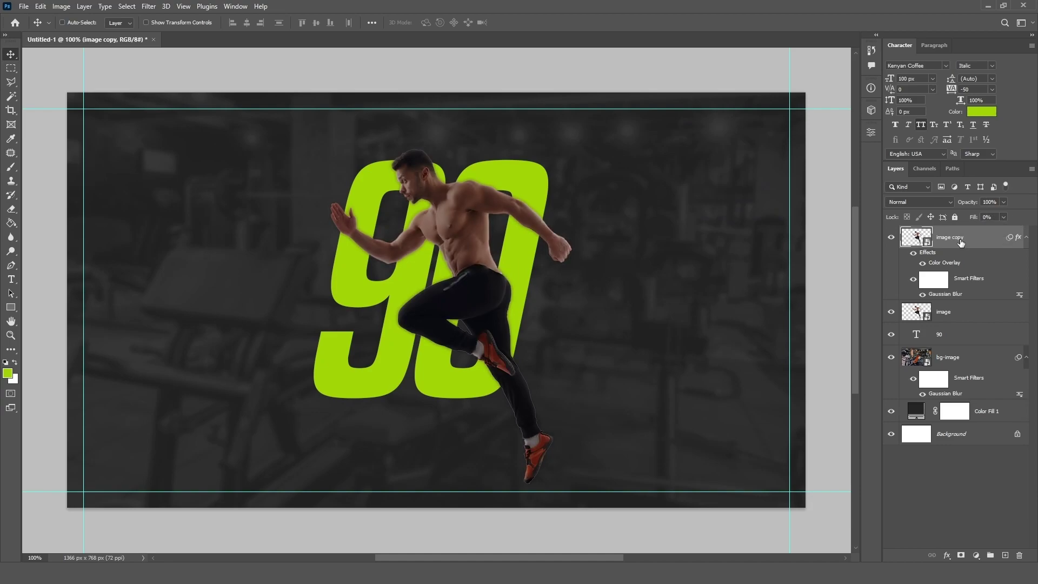
pyautogui.moveTo(960, 245); pyautogui.dragTo(961, 332)
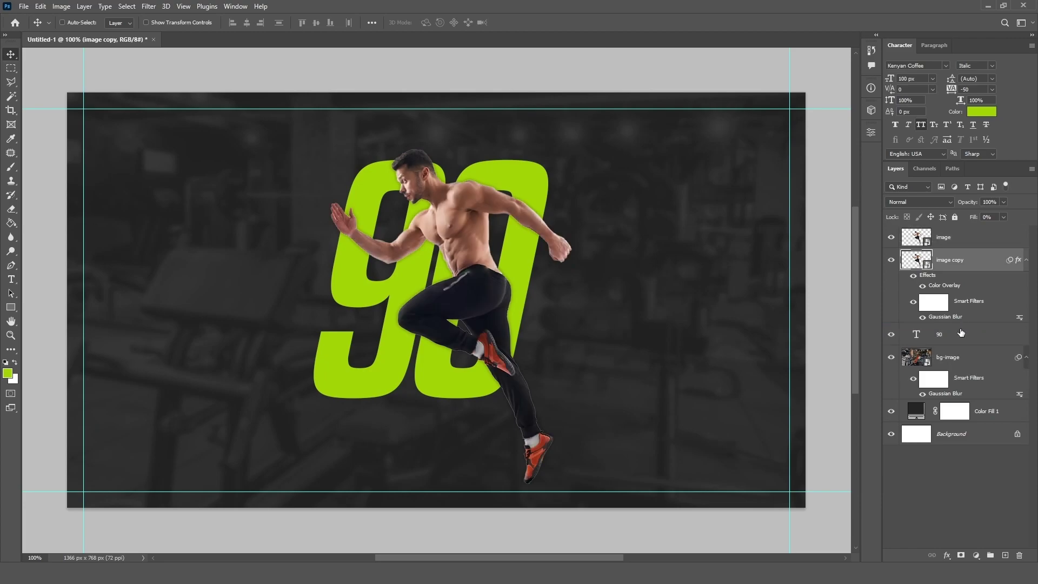
pyautogui.moveTo(458, 264); pyautogui.dragTo(457, 268)
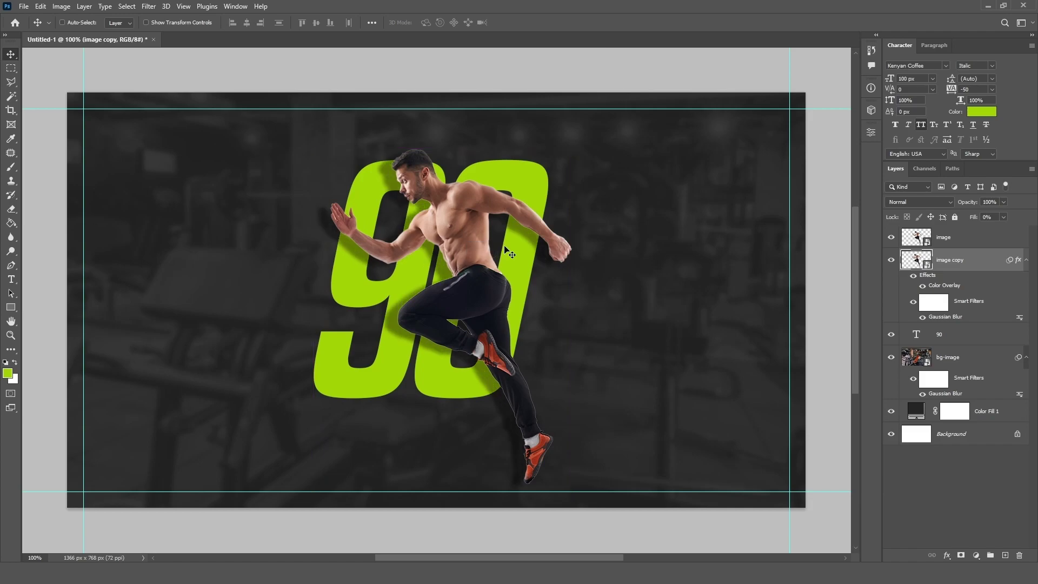
pyautogui.click(967, 238)
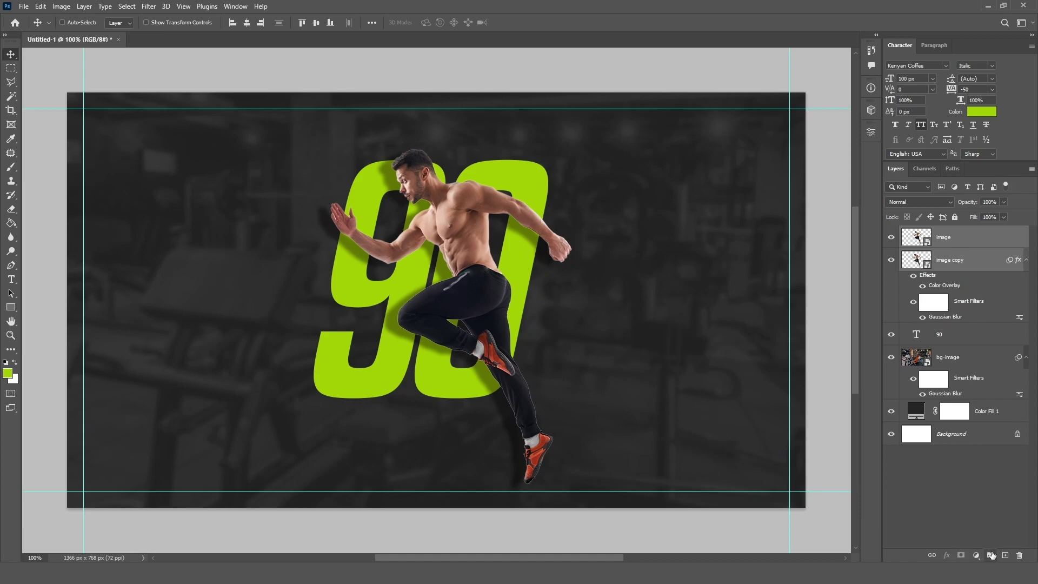
# Group the runner and shadow, then select only the 0's right stroke from the 90 outline
pyautogui.click(991, 555)
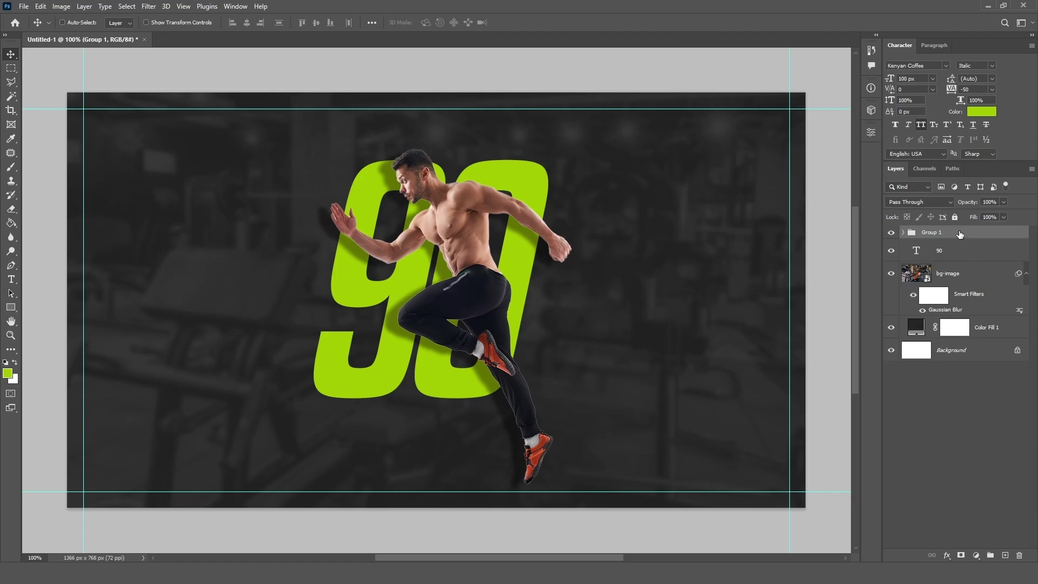
pyautogui.press('ctrl')
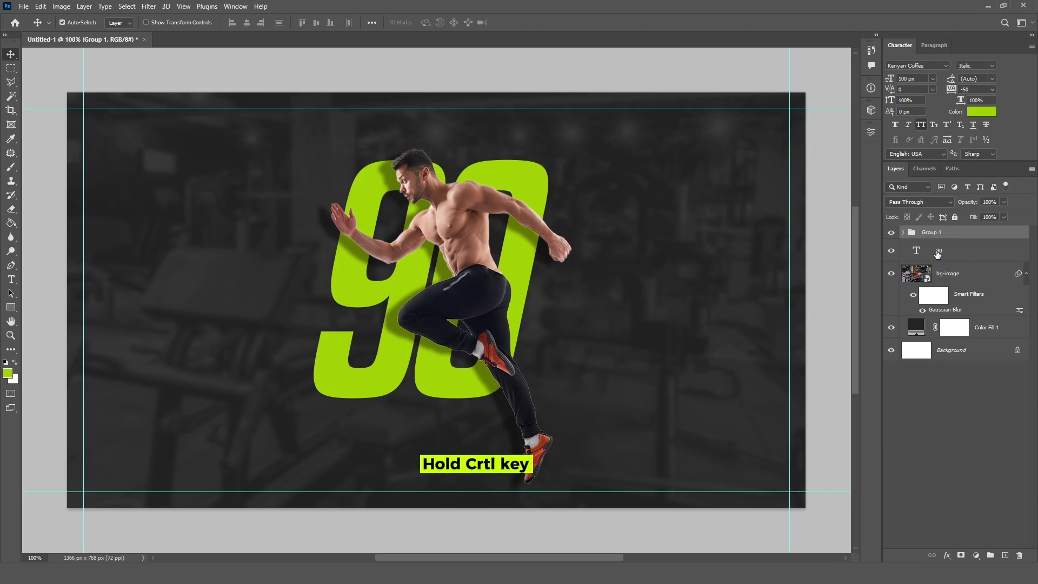
pyautogui.keyDown('ctrl'); pyautogui.click(918, 251); pyautogui.keyUp('ctrl')
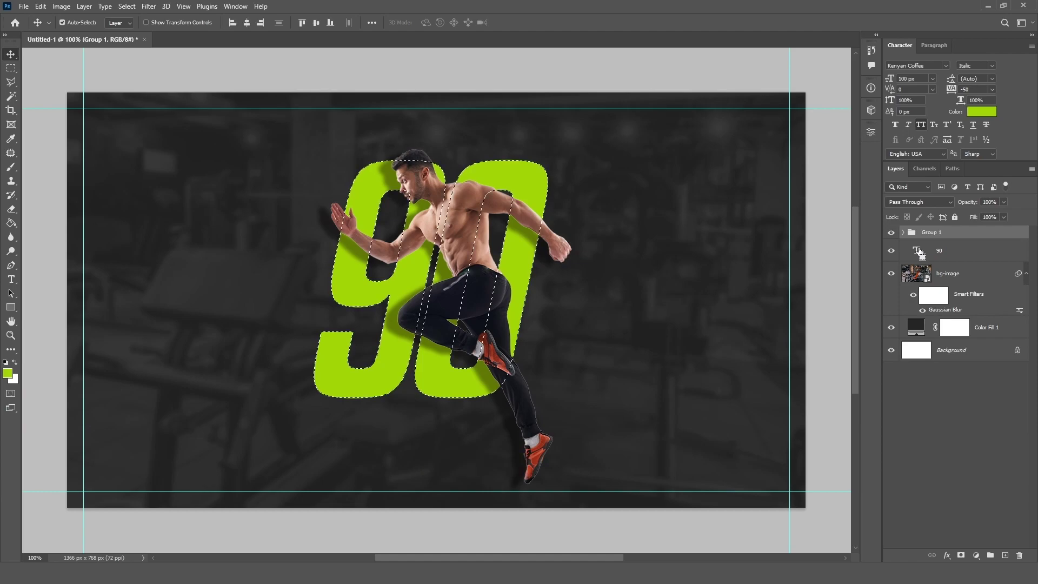
pyautogui.click(10, 85)
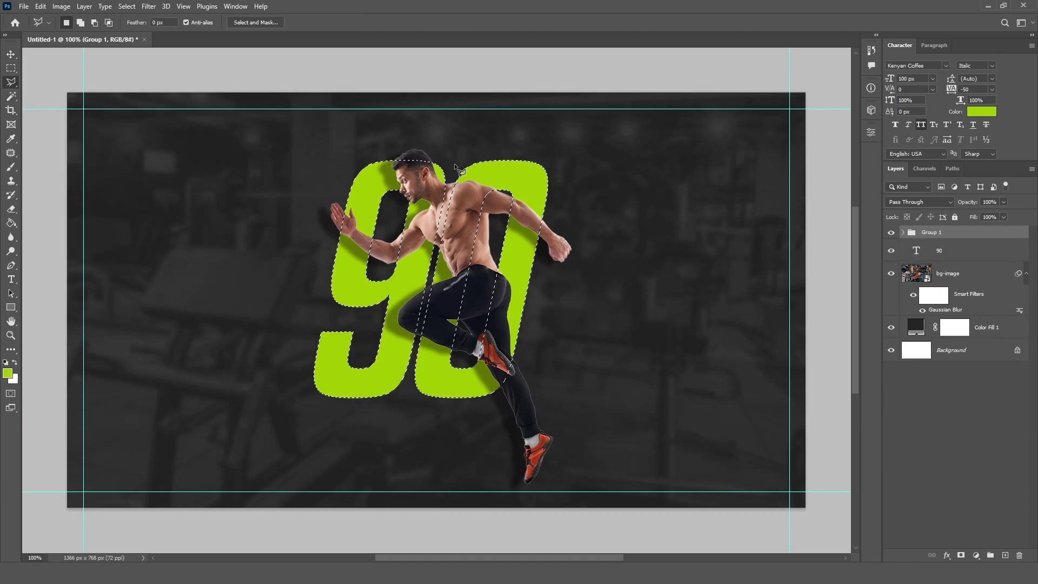
pyautogui.keyDown('alt'); pyautogui.click(453, 150); pyautogui.keyUp('alt')
pyautogui.keyDown('alt'); pyautogui.click(167, 140); pyautogui.keyUp('alt')
pyautogui.click(212, 423)
pyautogui.click(390, 434)
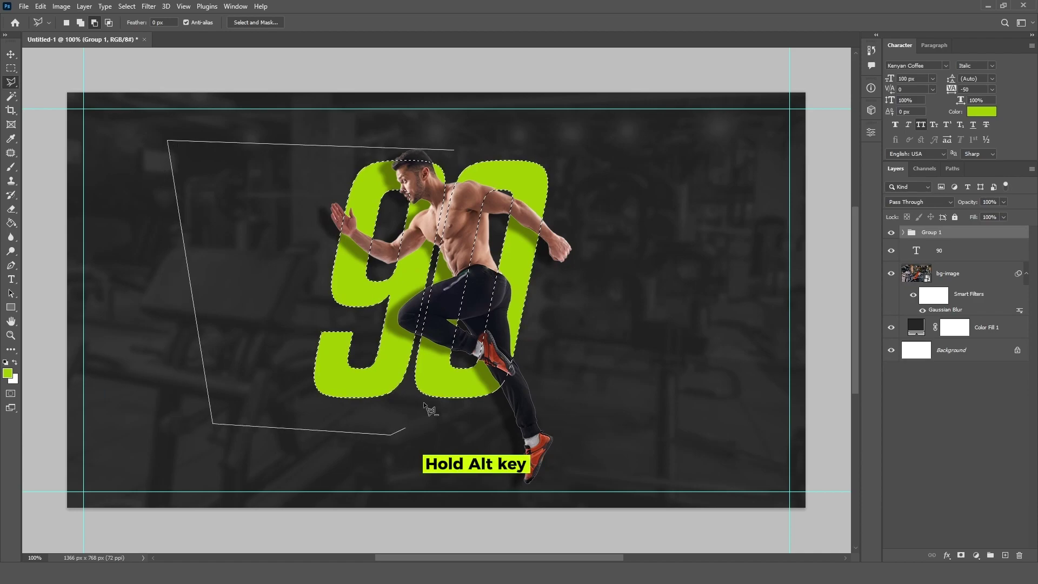
pyautogui.click(455, 154)
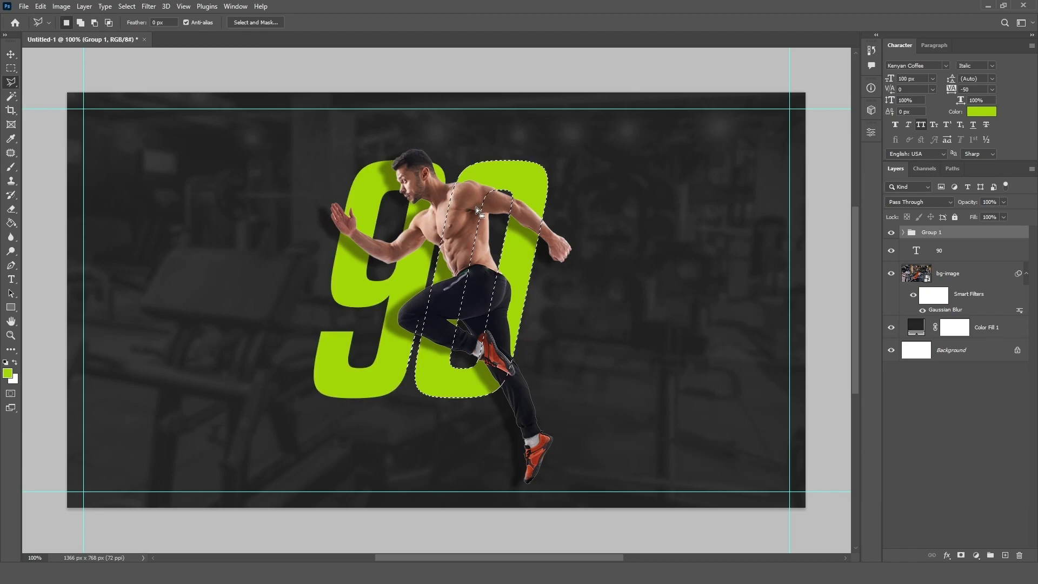
# Add a layer mask to Group 1 from the selection and invert it
pyautogui.click(961, 556)
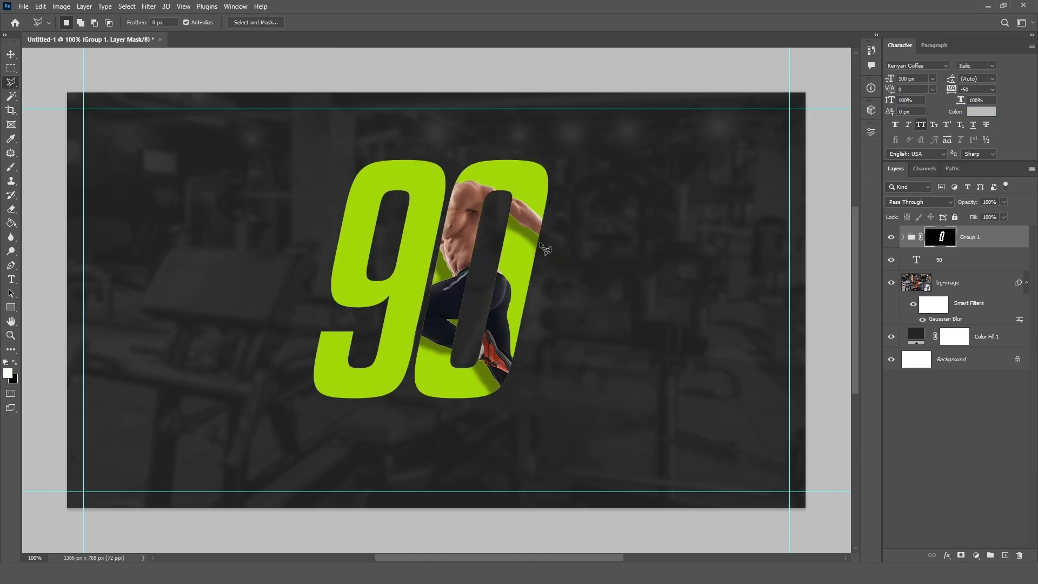
pyautogui.hotkey('ctrl', 'i')
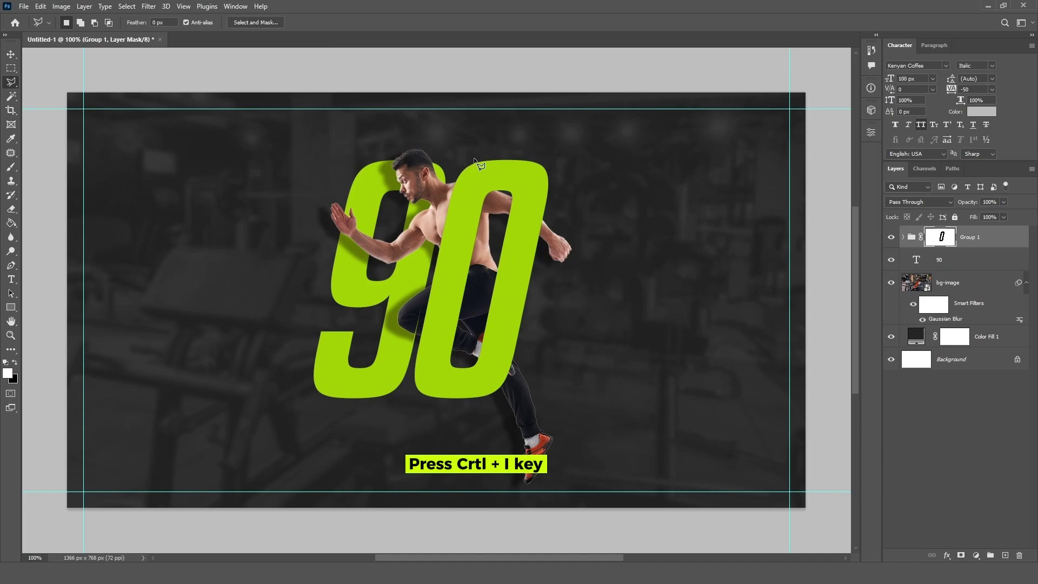
pyautogui.click(7, 170)
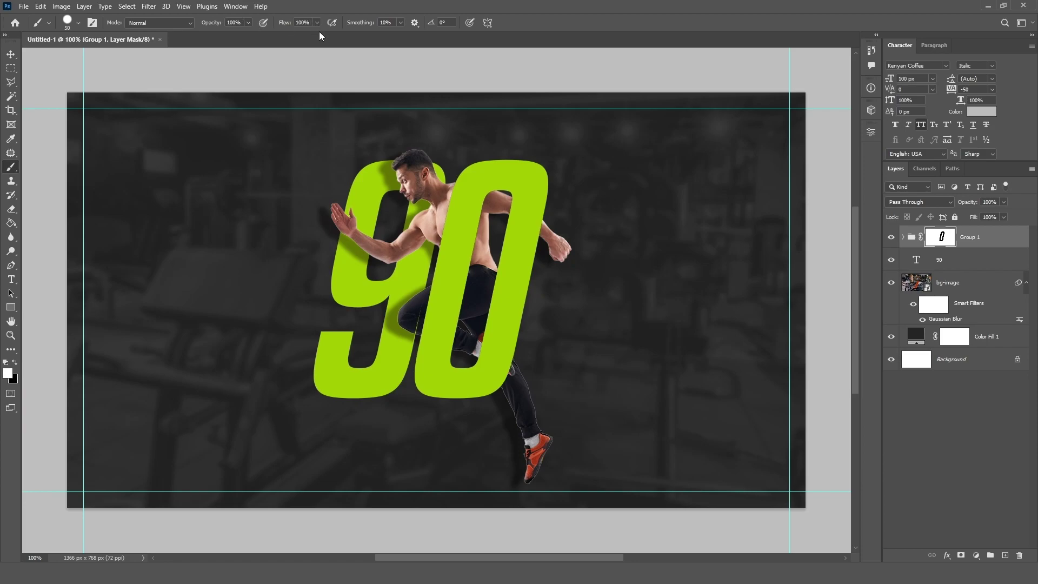
# Paint Group 1's mask with a 50 px hard brush to reveal more runner over the 0
pyautogui.rightClick(483, 199)
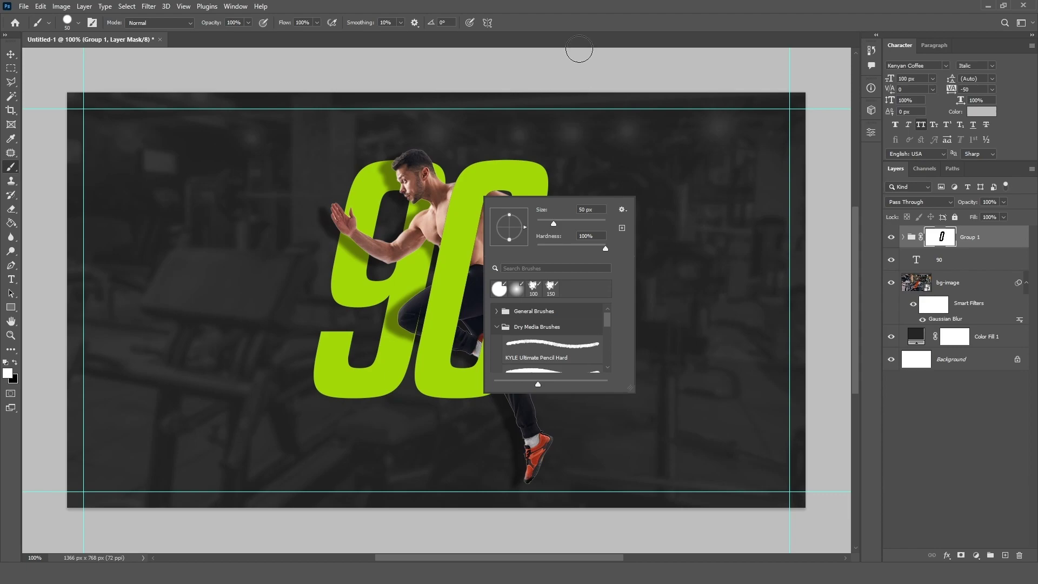
pyautogui.click(583, 21)
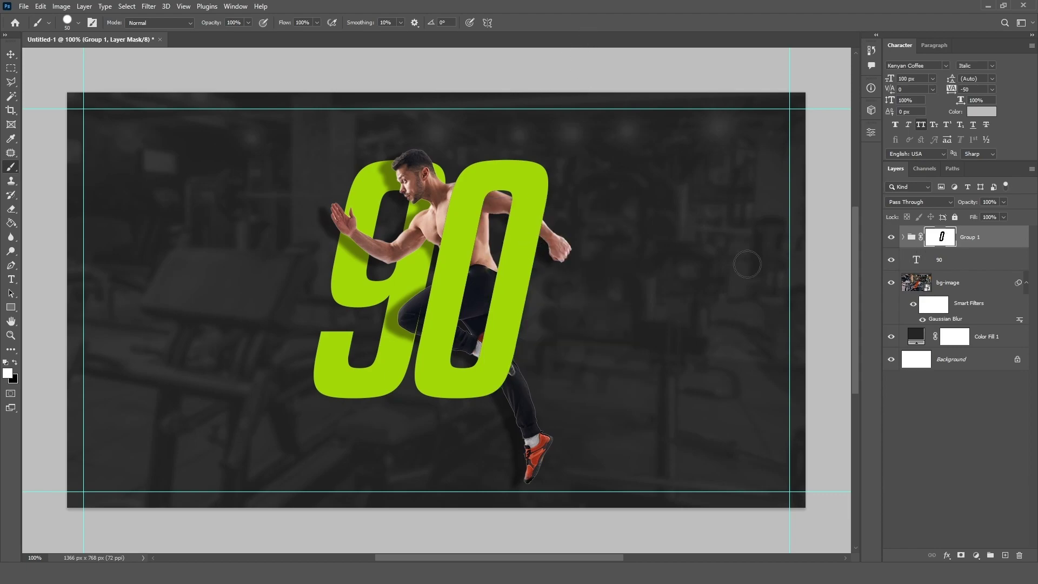
pyautogui.moveTo(520, 216)
pyautogui.mouseDown()
pyautogui.moveTo(572, 262)
pyautogui.moveTo(513, 203)
pyautogui.moveTo(526, 242)
pyautogui.moveTo(525, 215)
pyautogui.moveTo(546, 251)
pyautogui.moveTo(566, 249)
pyautogui.moveTo(511, 210)
pyautogui.moveTo(531, 216)
pyautogui.moveTo(550, 266)
pyautogui.moveTo(515, 472)
pyautogui.moveTo(506, 397)
pyautogui.moveTo(504, 411)
pyautogui.moveTo(486, 381)
pyautogui.moveTo(501, 258)
pyautogui.moveTo(531, 349)
pyautogui.moveTo(526, 305)
pyautogui.moveTo(513, 339)
pyautogui.moveTo(514, 323)
pyautogui.moveTo(476, 364)
pyautogui.moveTo(485, 344)
pyautogui.moveTo(482, 356)
pyautogui.moveTo(528, 351)
pyautogui.mouseUp()
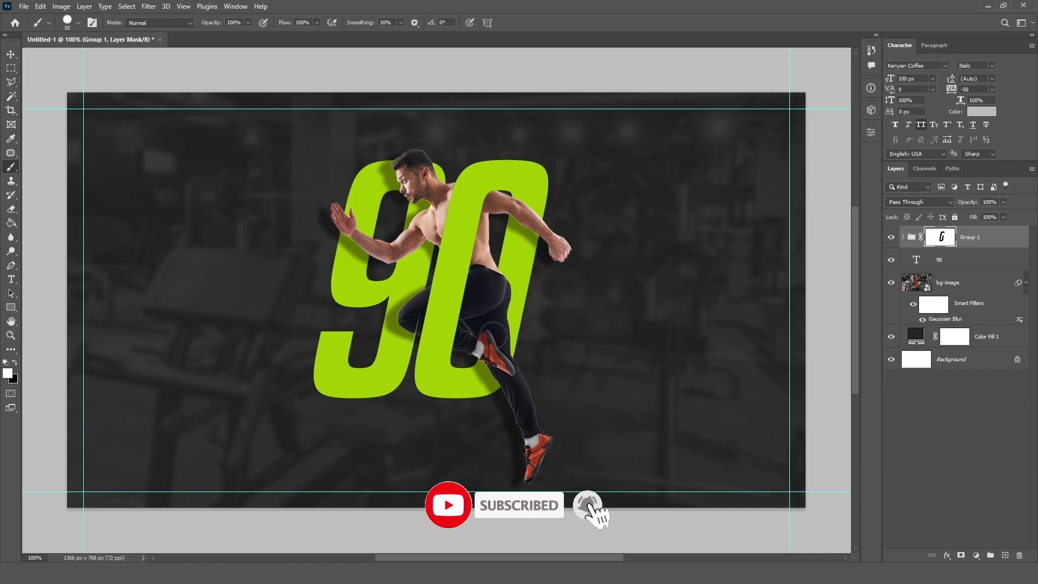
# Move the 90 and runner group together to the right
pyautogui.keyDown('shift'); pyautogui.click(1001, 263); pyautogui.keyUp('shift')
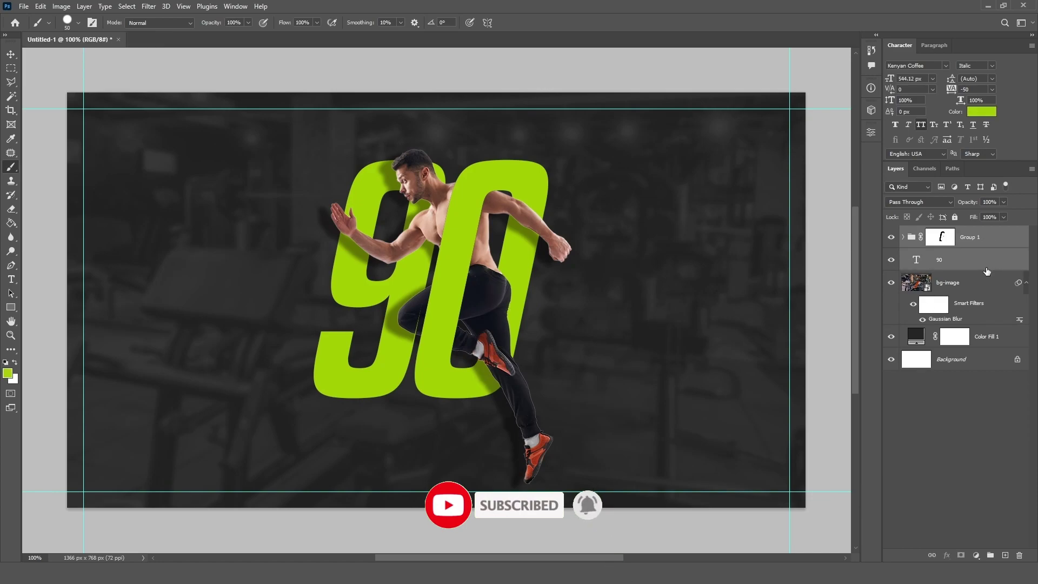
pyautogui.press('v')
pyautogui.moveTo(439, 282); pyautogui.dragTo(470, 280)
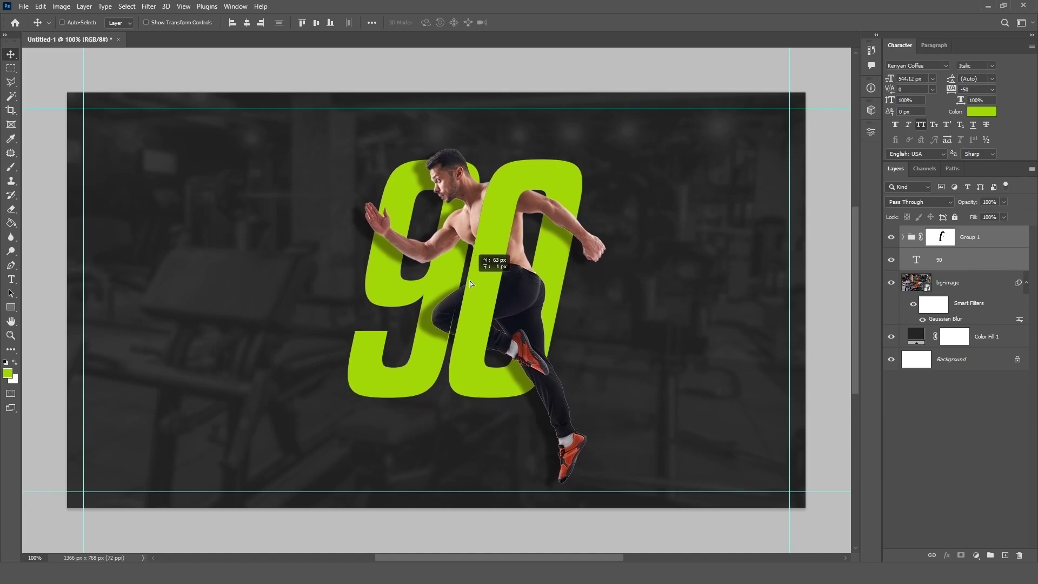
# Add a 'GET IN SHAPE' text line to the left of the 90
pyautogui.click(940, 237)
pyautogui.click(10, 280)
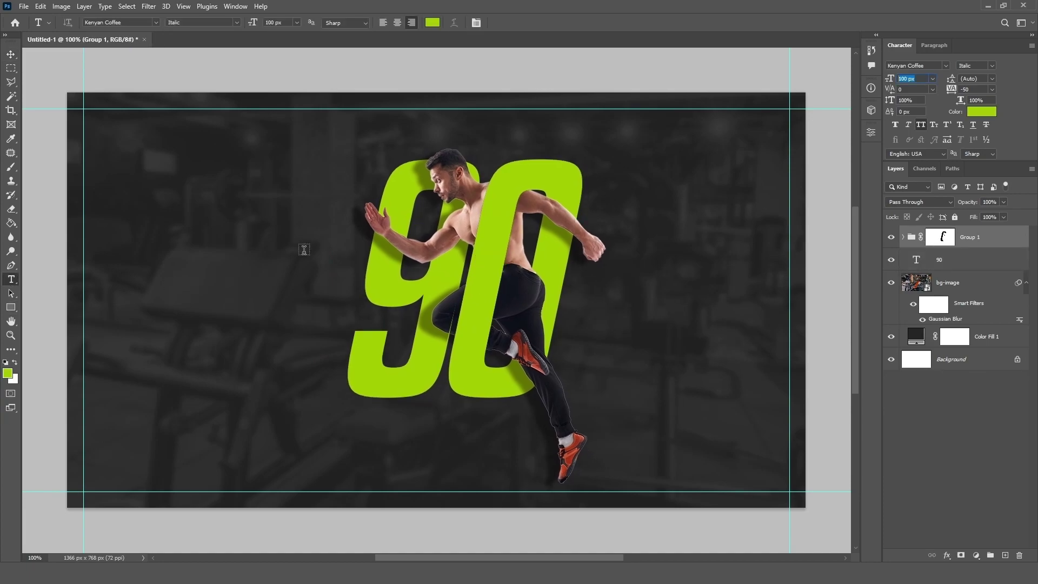
pyautogui.click(292, 218)
pyautogui.write('GET IN SHAPE')
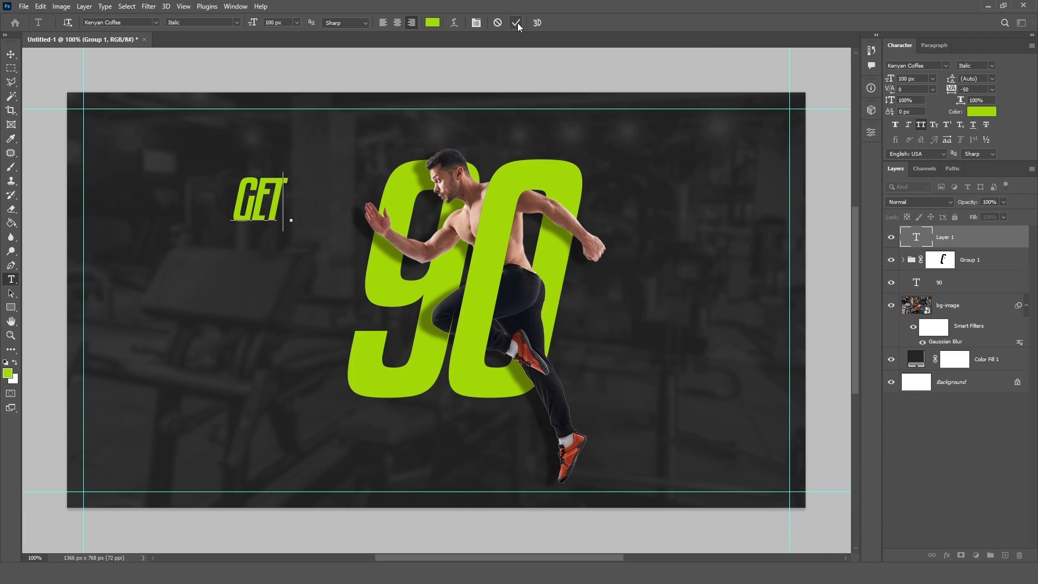
pyautogui.click(515, 23)
pyautogui.press('v')
pyautogui.moveTo(216, 232); pyautogui.dragTo(267, 262)
# Left-align the heading, turn off All Caps, size it 36 px and place it beside the 90
pyautogui.click(937, 47)
pyautogui.click(895, 65)
pyautogui.click(900, 47)
pyautogui.moveTo(374, 247); pyautogui.dragTo(219, 225)
pyautogui.click(920, 124)
pyautogui.moveTo(917, 79); pyautogui.dragTo(810, 69)
pyautogui.write('36')
pyautogui.press('Return')
pyautogui.moveTo(219, 232); pyautogui.dragTo(329, 203)
# Set the heading's tracking to 0 and its font size to 45 px
pyautogui.click(991, 89)
pyautogui.click(996, 153)
pyautogui.click(913, 78)
pyautogui.write('45')
pyautogui.press('Return')
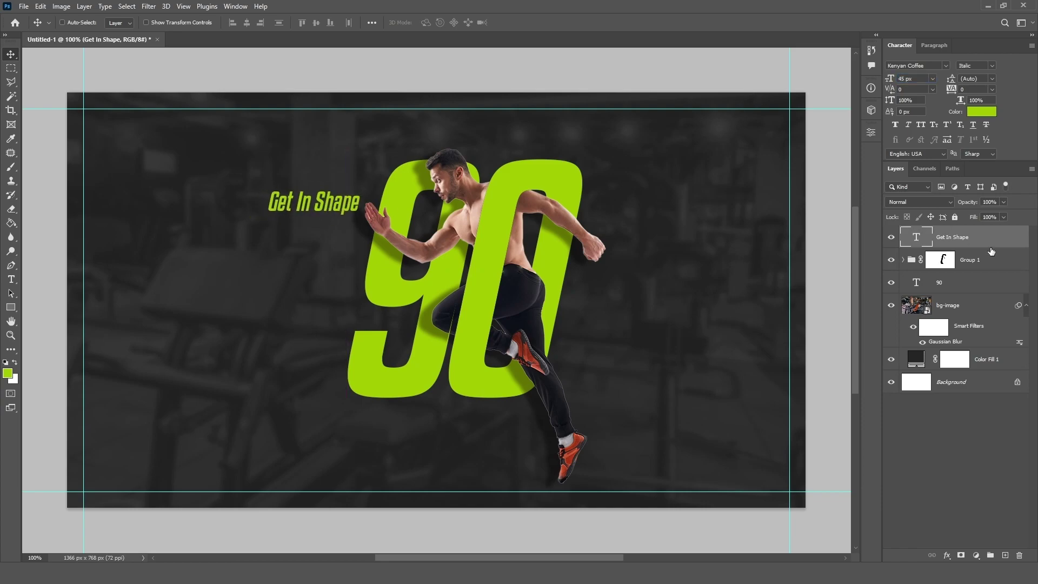
# Add a white (#ffffff) 'Your' text line below Get In Shape
pyautogui.click(11, 279)
pyautogui.click(280, 242)
pyautogui.write('Your')
pyautogui.click(515, 23)
pyautogui.click(981, 111)
pyautogui.write('ffffff')
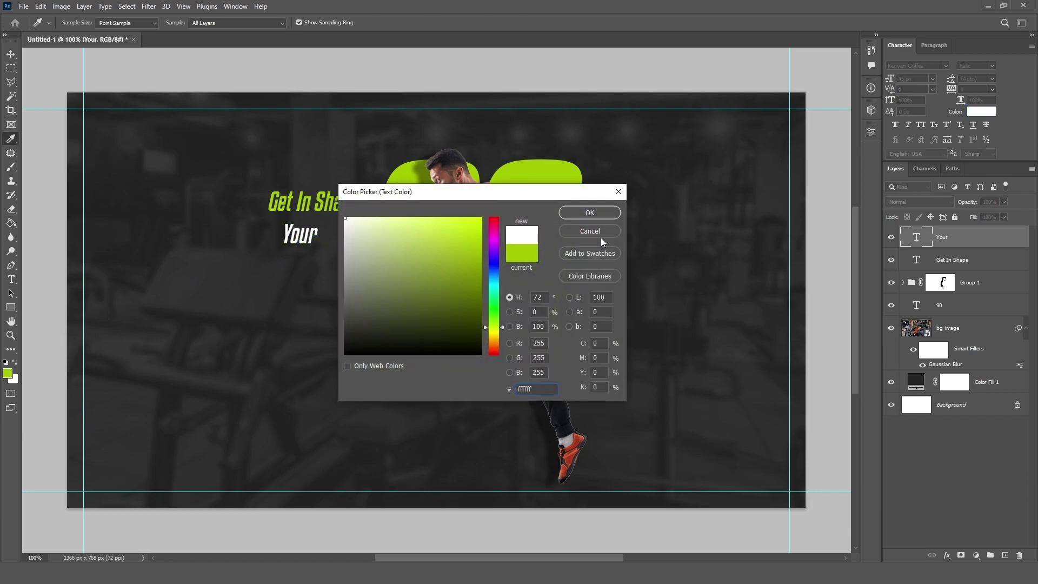
pyautogui.click(594, 213)
# Make YOUR All Caps at 125 px and place it under Get In Shape
pyautogui.click(917, 77)
pyautogui.write('154')
pyautogui.press('Return')
pyautogui.click(922, 126)
pyautogui.press('v')
pyautogui.moveTo(348, 194); pyautogui.dragTo(285, 233)
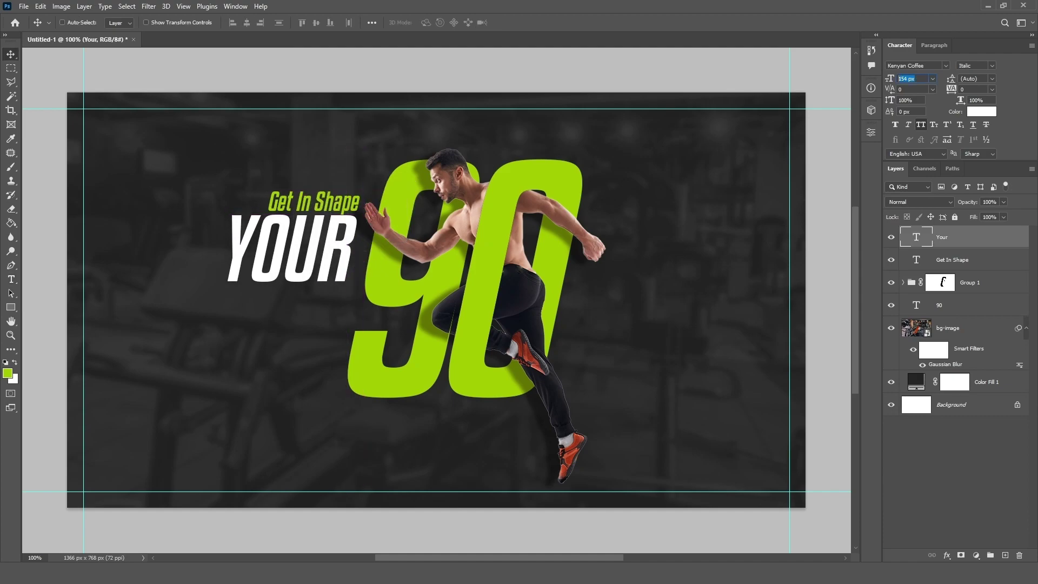
pyautogui.write('125')
pyautogui.press('Return')
pyautogui.moveTo(234, 267); pyautogui.dragTo(257, 256)
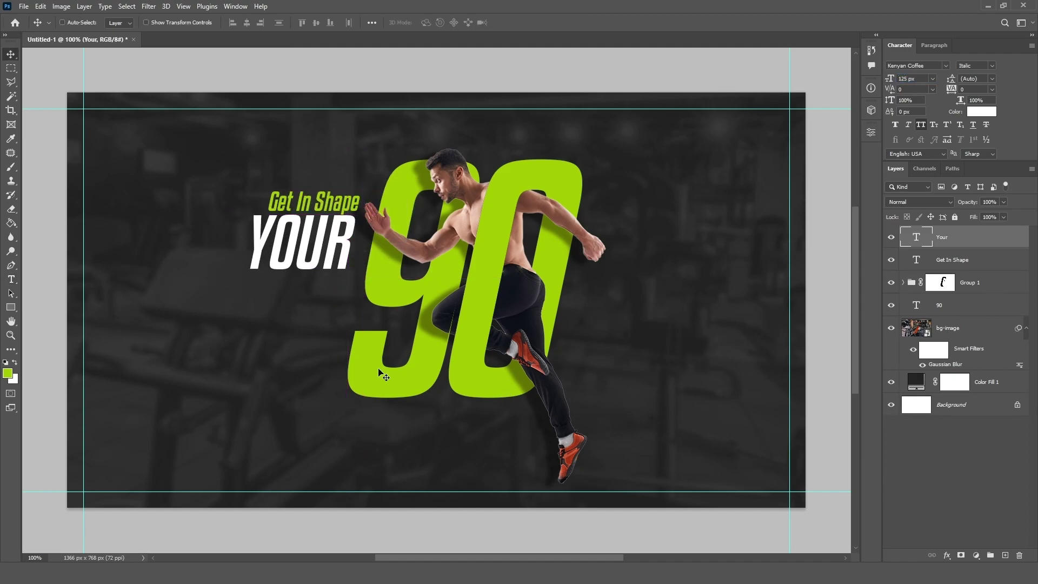
# Add a 'BODY' text line and position it under YOUR
pyautogui.press('t')
pyautogui.click(245, 317)
pyautogui.write('body')
pyautogui.click(516, 23)
pyautogui.press('v')
pyautogui.moveTo(301, 285); pyautogui.dragTo(284, 294)
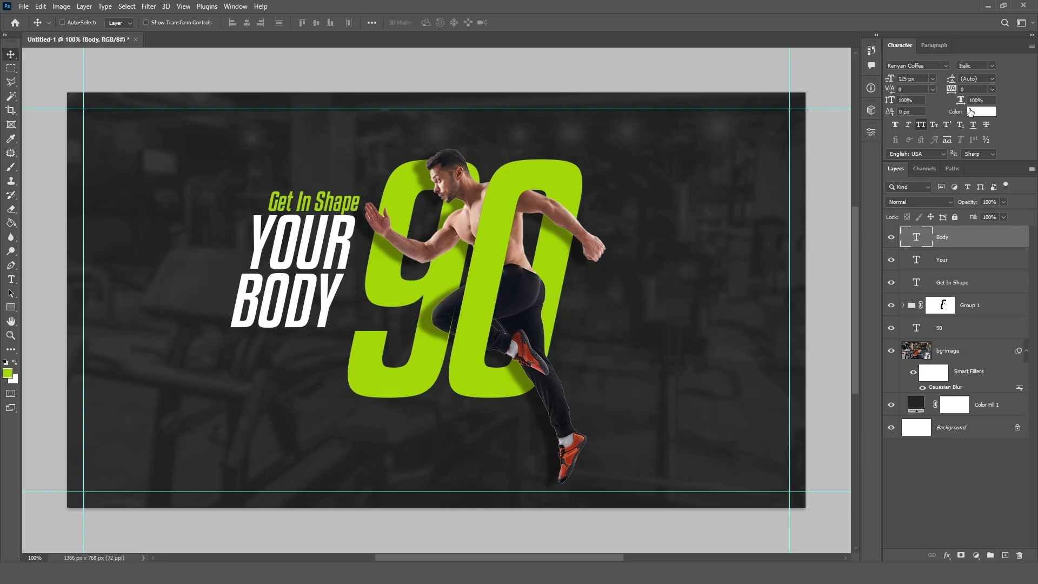
# Recolour the BODY text to the lime green sampled from the 90
pyautogui.click(981, 112)
pyautogui.click(276, 201)
pyautogui.click(561, 169)
pyautogui.click(589, 212)
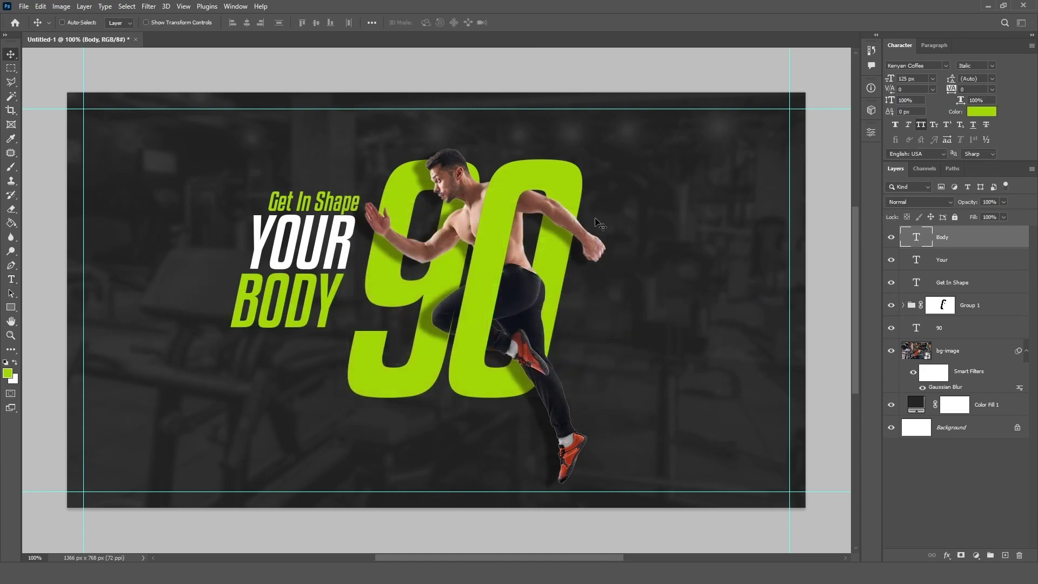
# Add white 'IN' text at 100 px and place it under BODY
pyautogui.press('t')
pyautogui.click(266, 375)
pyautogui.write('in')
pyautogui.click(515, 23)
pyautogui.click(433, 22)
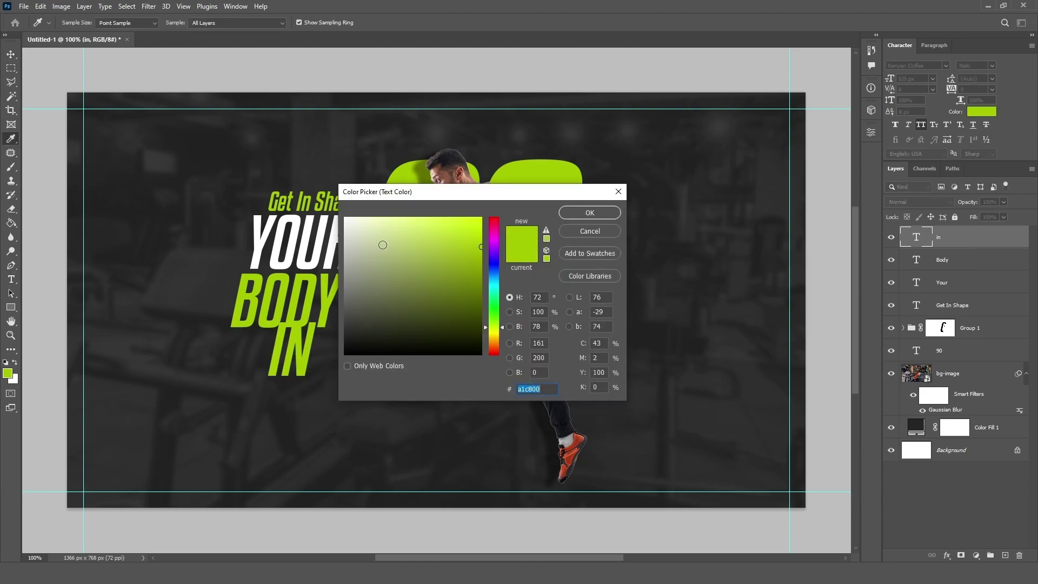
pyautogui.write('ffffff')
pyautogui.click(590, 213)
pyautogui.write('100')
pyautogui.press('Return')
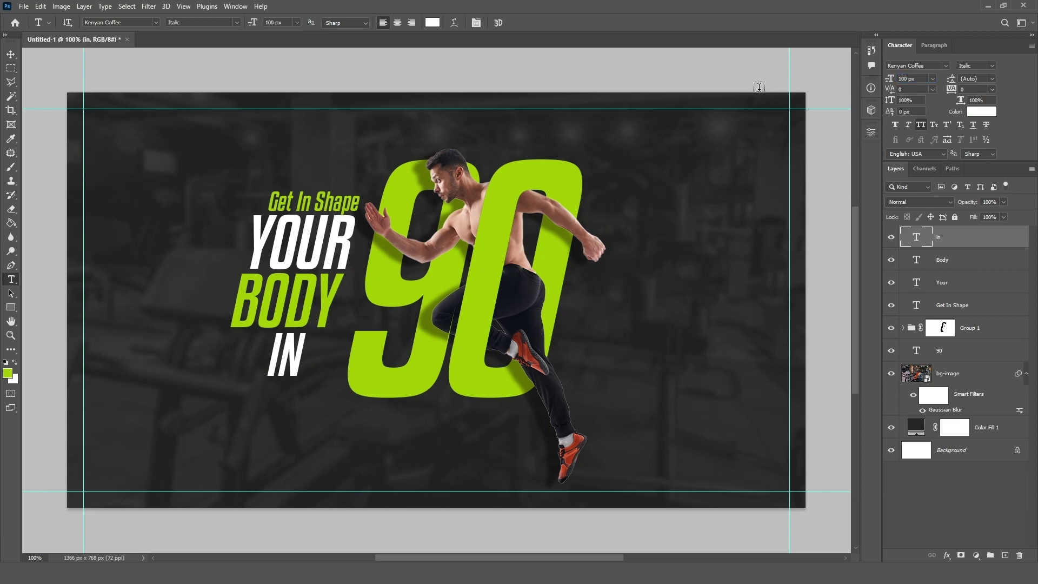
pyautogui.press('v')
pyautogui.moveTo(283, 358); pyautogui.dragTo(314, 357)
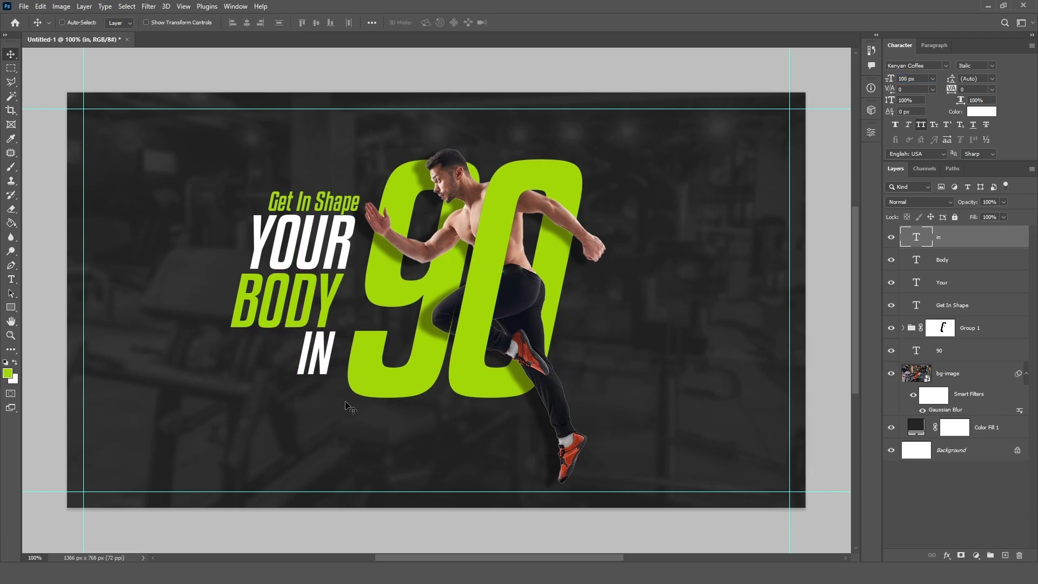
# Shift the four headline text layers about 26 px right and put them behind the runner and 90
pyautogui.keyDown('shift'); pyautogui.click(996, 314); pyautogui.keyUp('shift')
pyautogui.moveTo(278, 282); pyautogui.dragTo(294, 284)
pyautogui.hotkey('ctrl', '[')
pyautogui.hotkey('ctrl', '[')
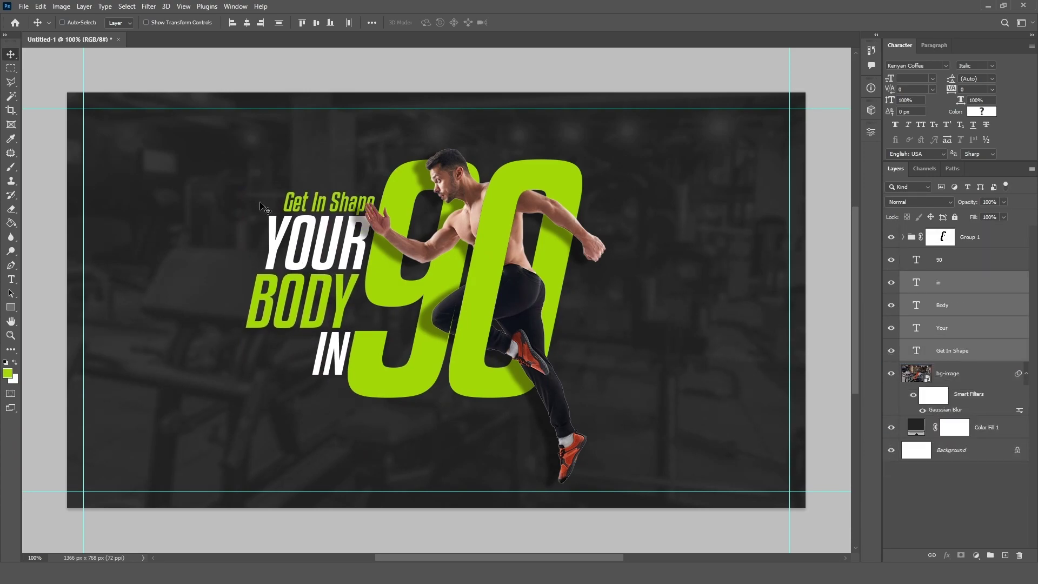
pyautogui.click(982, 355)
pyautogui.click(970, 276)
# Add 'Days' text under IN 90 and size it to 64 px
pyautogui.click(11, 280)
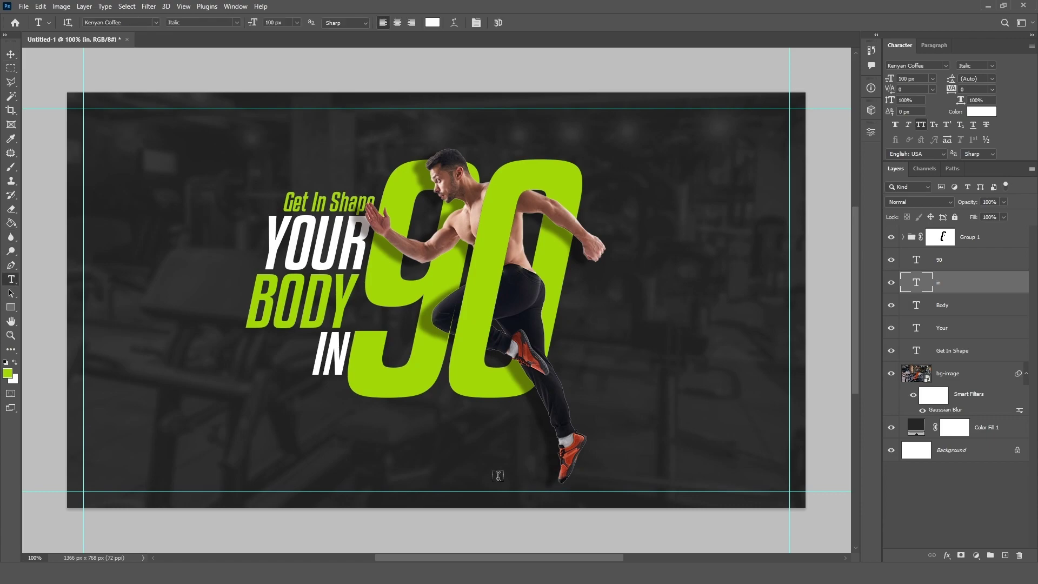
pyautogui.click(359, 444)
pyautogui.click(181, 380)
pyautogui.write('Days')
pyautogui.hotkey('ctrl', 'Return')
pyautogui.press('v')
pyautogui.moveTo(135, 362); pyautogui.dragTo(374, 435)
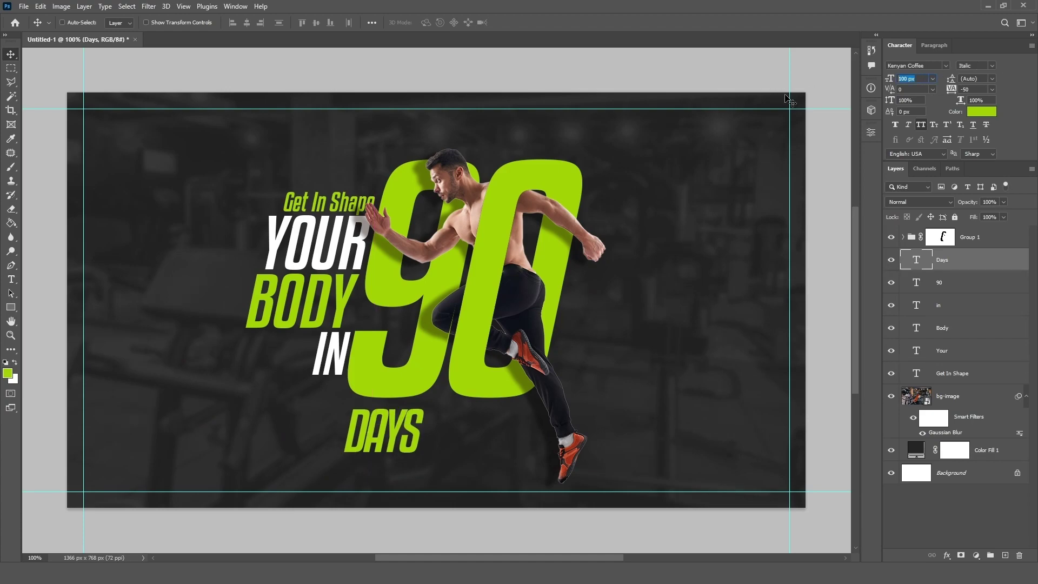
pyautogui.write('74')
pyautogui.press('Return')
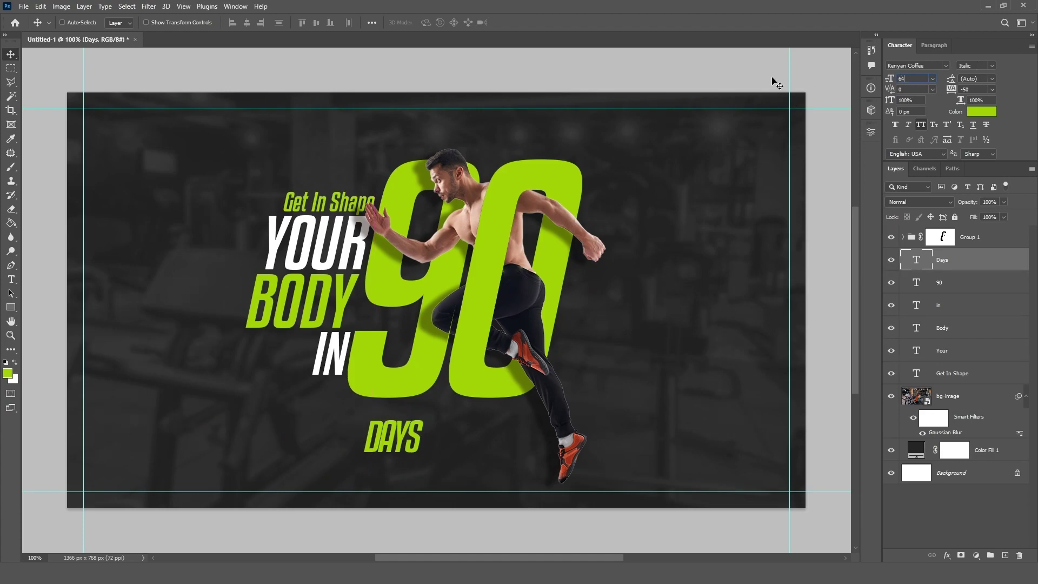
pyautogui.write('64')
pyautogui.press('Return')
# Make DAYS white and spread it with letter tracking of 1200
pyautogui.click(977, 120)
pyautogui.click(975, 110)
pyautogui.click(345, 218)
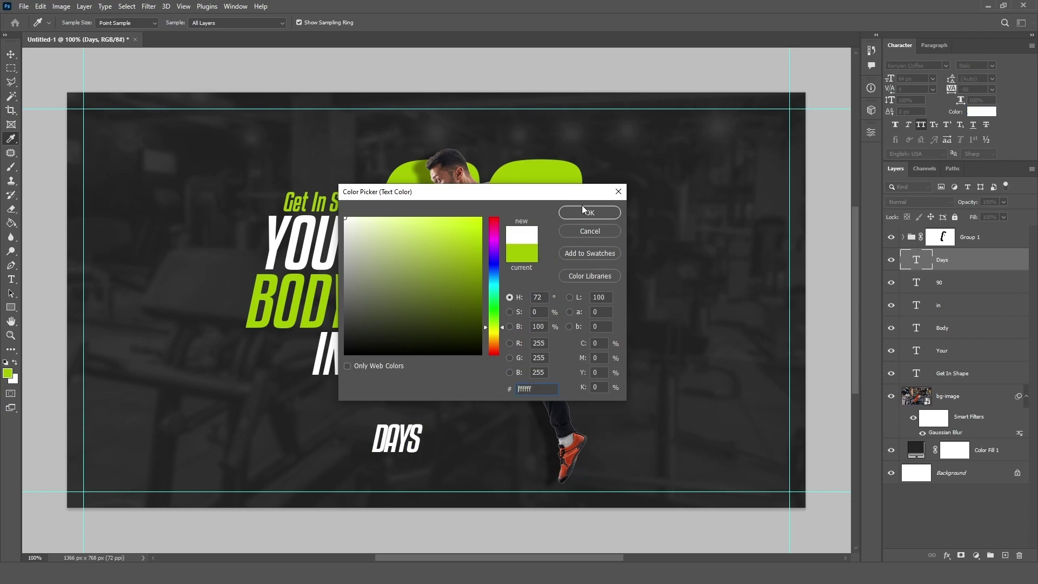
pyautogui.click(583, 210)
pyautogui.click(991, 90)
pyautogui.click(943, 100)
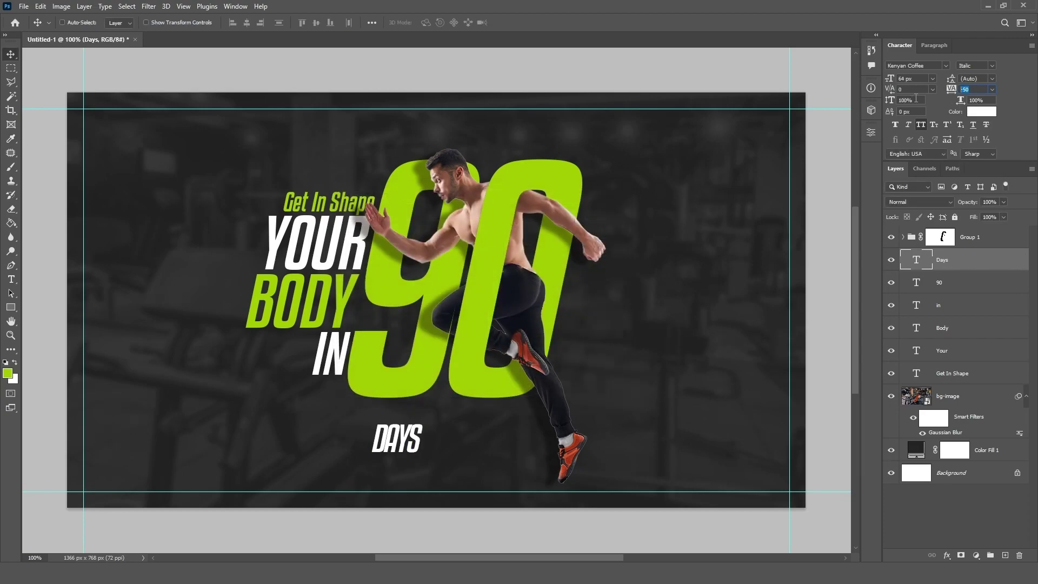
pyautogui.press('Return')
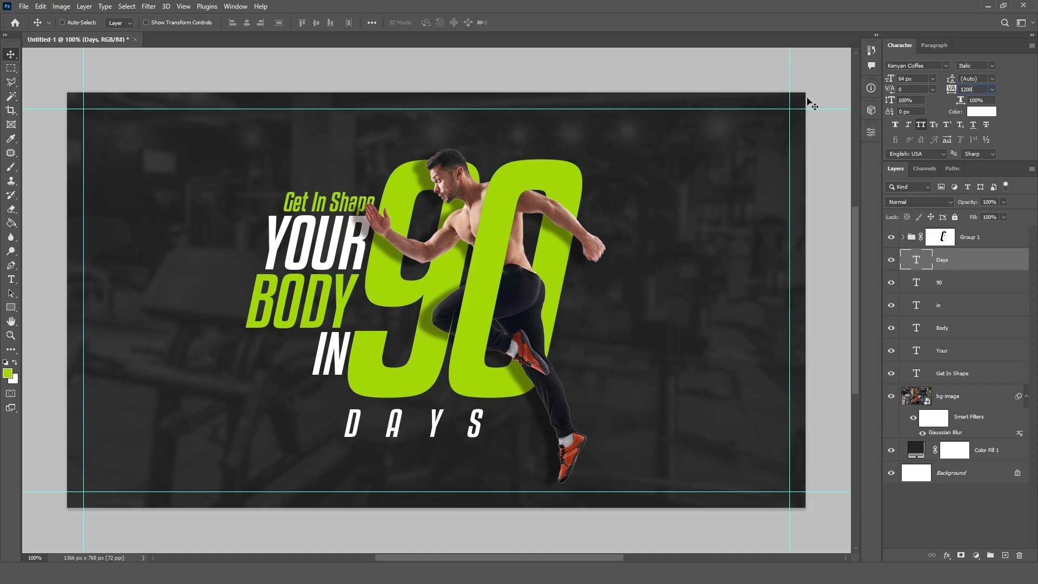
pyautogui.write('1200')
pyautogui.press('Return')
# Move the runner group and all headline layers up together
pyautogui.click(974, 244)
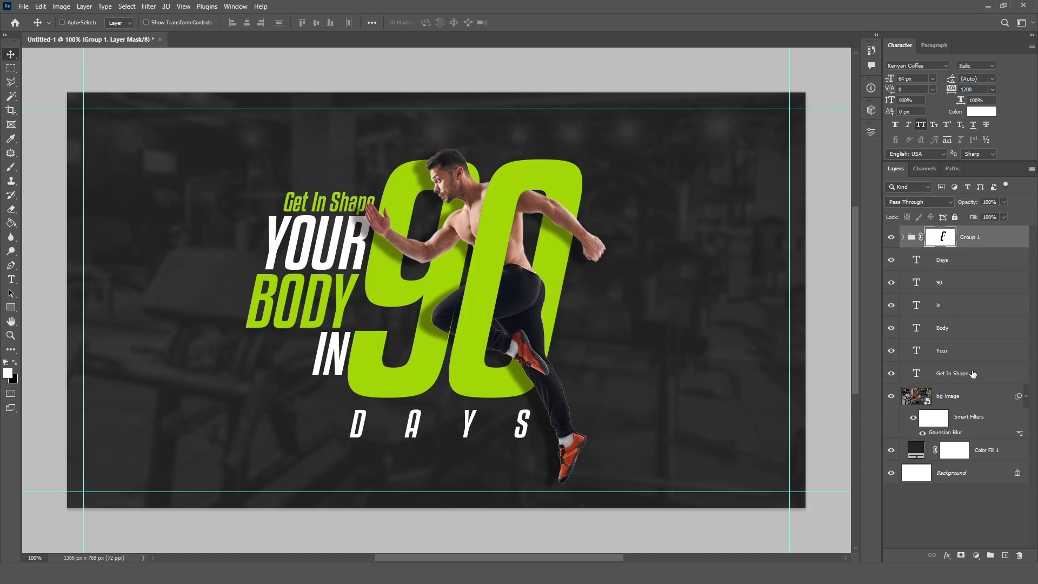
pyautogui.keyDown('shift'); pyautogui.click(973, 373); pyautogui.keyUp('shift')
pyautogui.moveTo(430, 287)
pyautogui.mouseDown()
pyautogui.moveTo(436, 274)
pyautogui.moveTo(422, 269)
pyautogui.mouseUp()
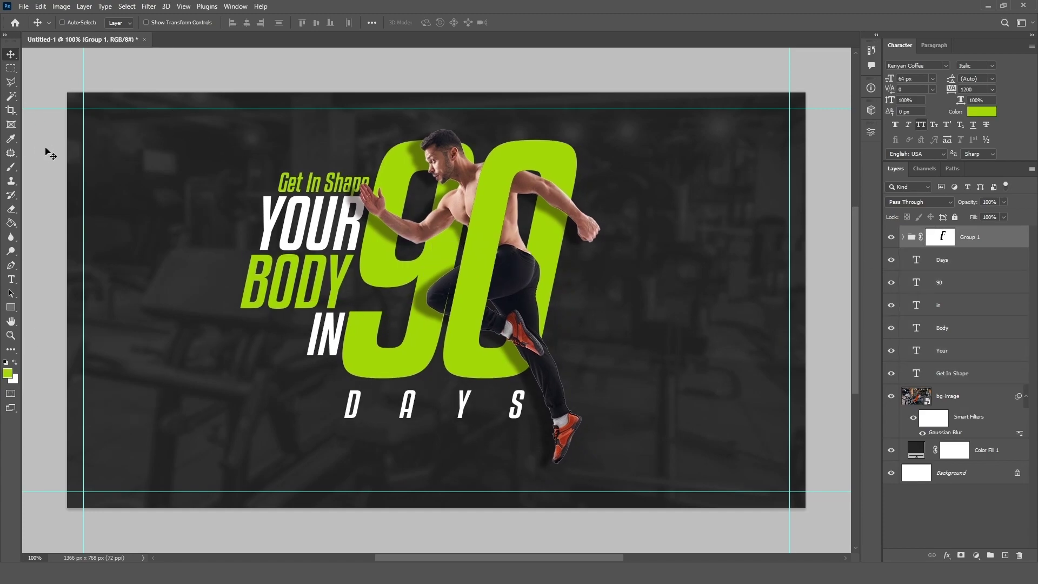
# Drop the dumbbell image onto the banner and shrink it into the top-left corner
pyautogui.hotkey('alt', 'Tab')
pyautogui.moveTo(345, 204); pyautogui.dragTo(392, 219)
pyautogui.moveTo(451, 297); pyautogui.dragTo(154, 162)
pyautogui.moveTo(194, 219); pyautogui.dragTo(102, 122)
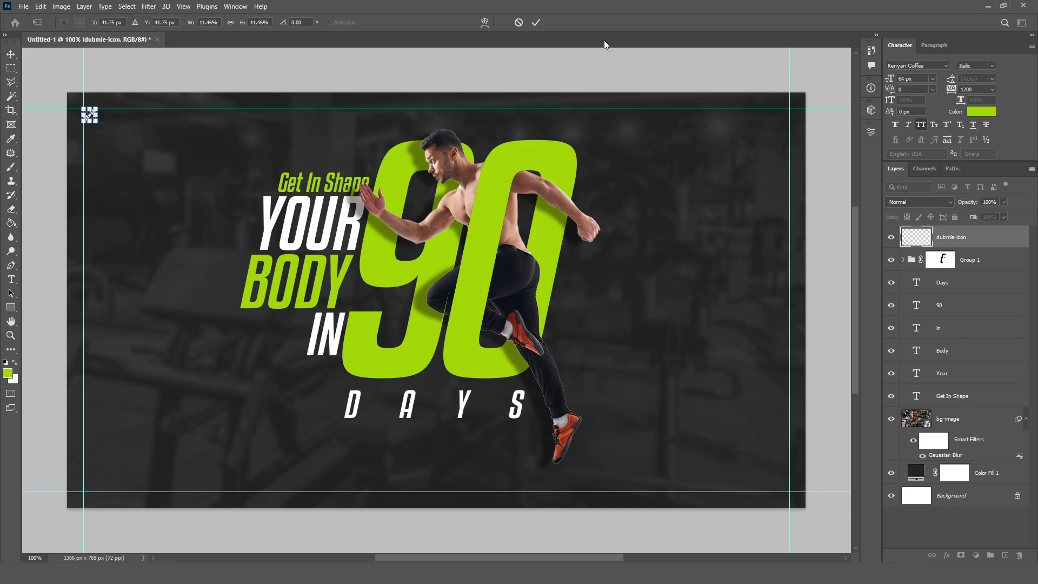
pyautogui.click(536, 22)
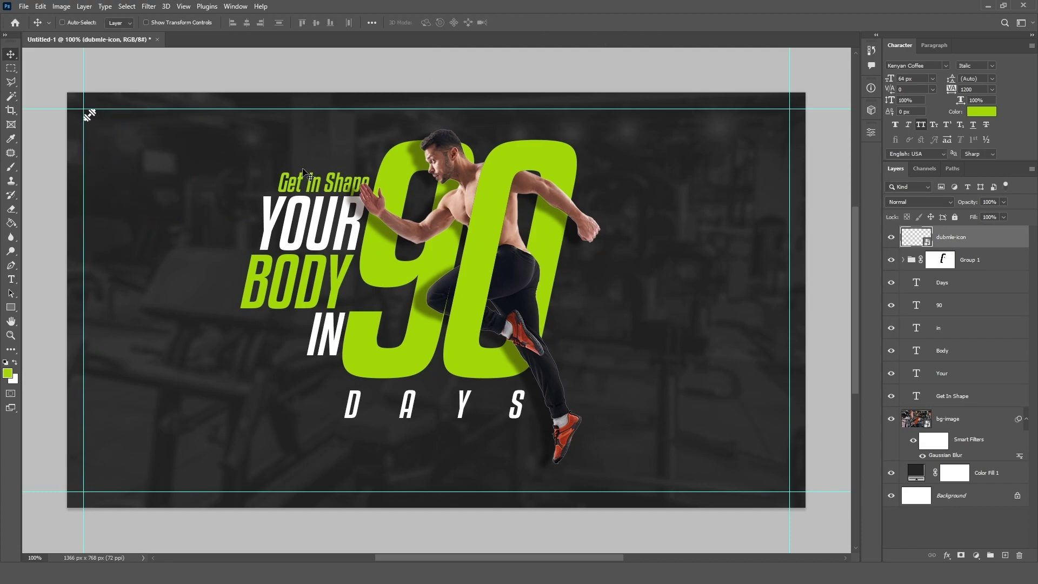
# Add 24 px 'LOGO' text beside the dumbbell, then start a text line at top right
pyautogui.click(11, 279)
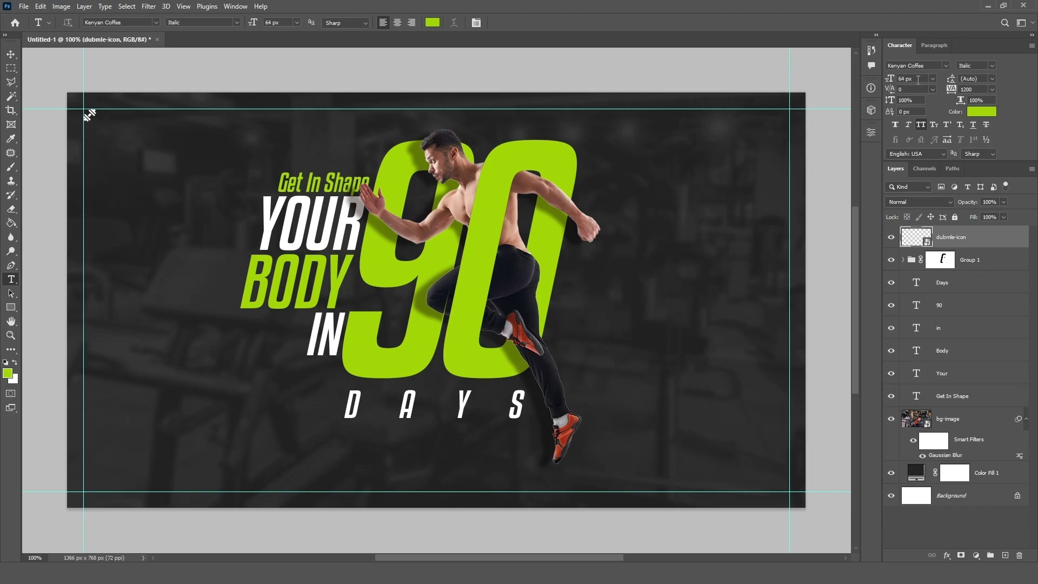
pyautogui.click(213, 150)
pyautogui.write('LOGO')
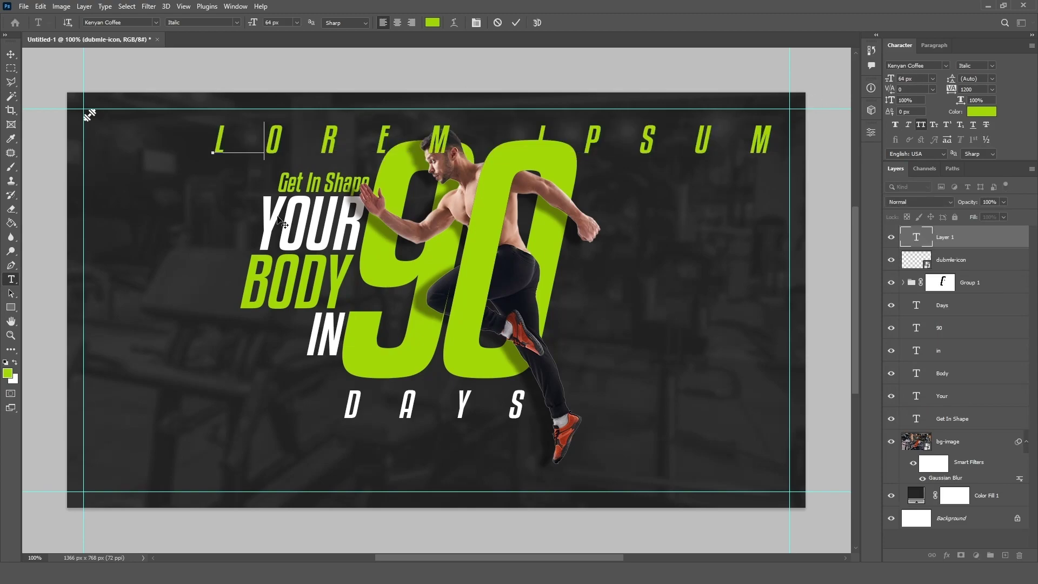
pyautogui.click(515, 23)
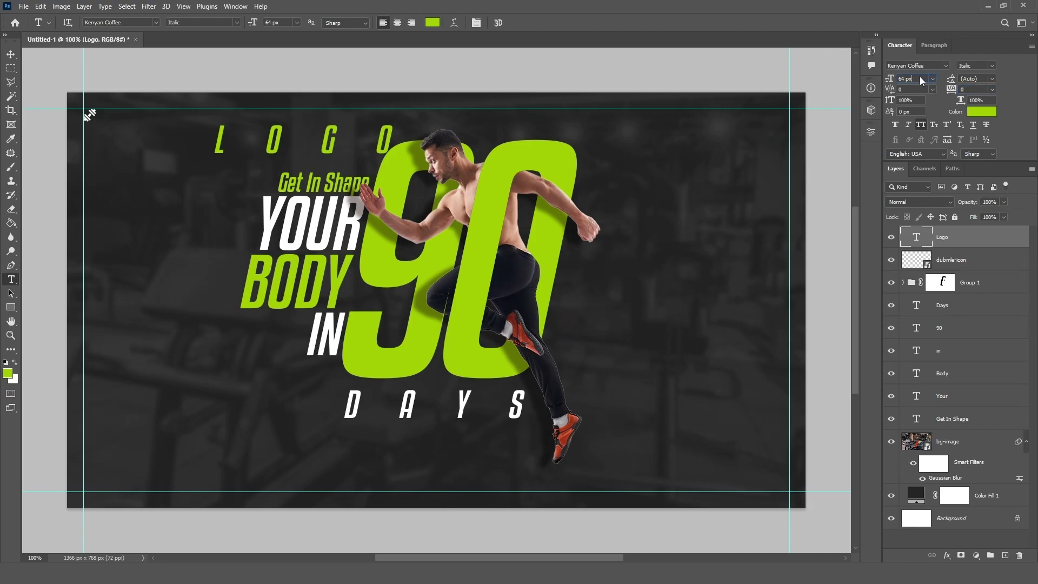
pyautogui.moveTo(921, 77); pyautogui.dragTo(888, 85)
pyautogui.write('24')
pyautogui.press('Return')
pyautogui.press('v')
pyautogui.moveTo(239, 153); pyautogui.dragTo(125, 123)
pyautogui.press('t')
pyautogui.click(605, 131)
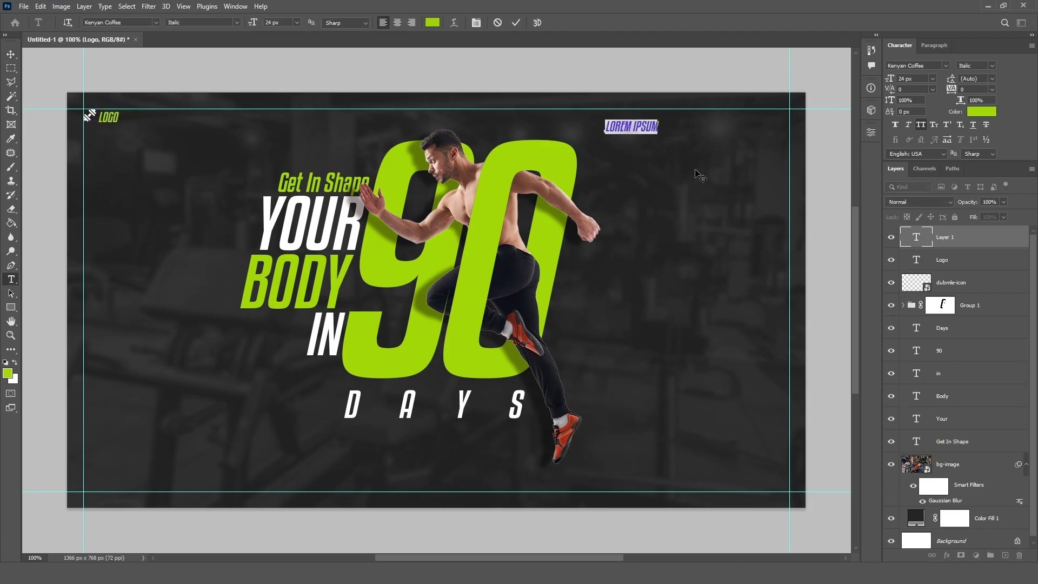
# Set HOME to 16 px with letter spacing 100 and shift it into nav position
pyautogui.write('HOME')
pyautogui.click(516, 23)
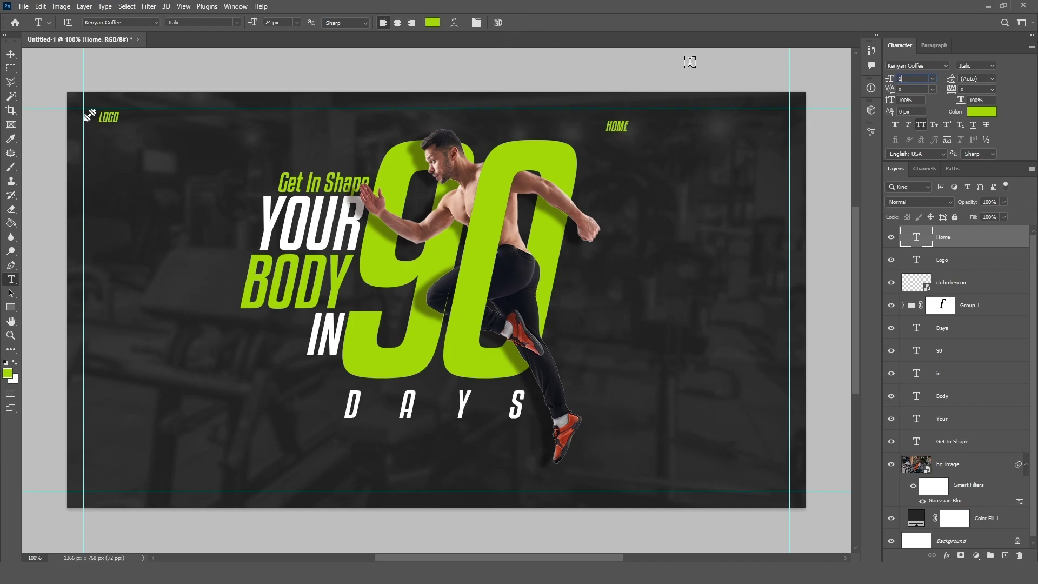
pyautogui.press('Return')
pyautogui.click(992, 89)
pyautogui.click(978, 205)
pyautogui.click(981, 112)
pyautogui.click(604, 210)
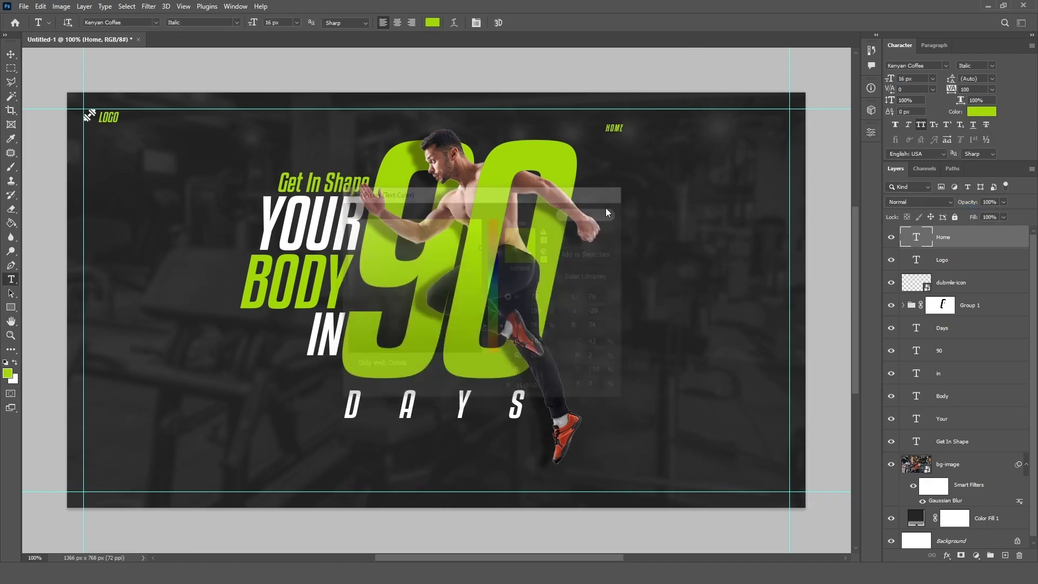
pyautogui.press('v')
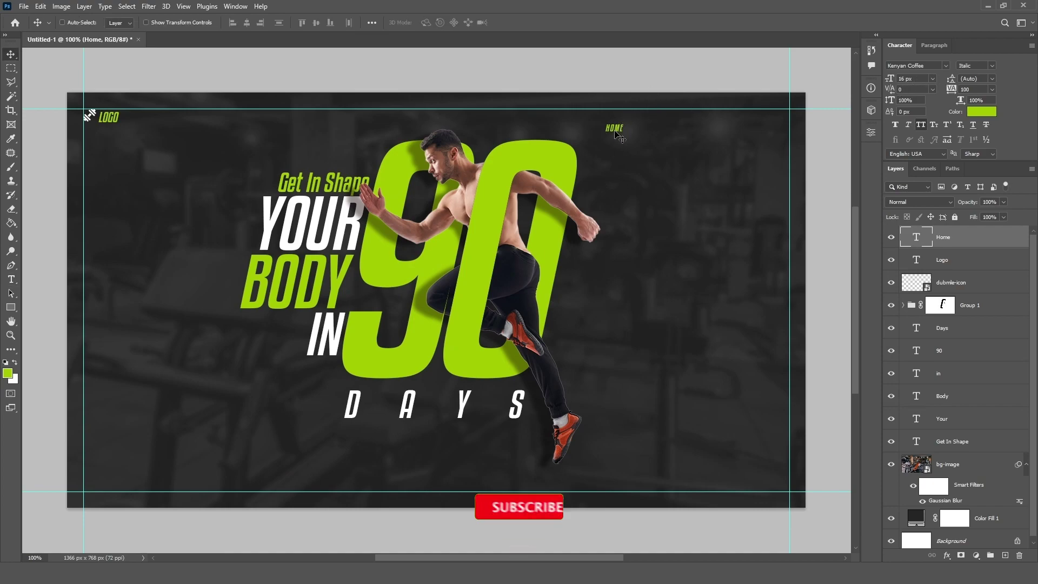
pyautogui.moveTo(606, 133); pyautogui.dragTo(563, 123)
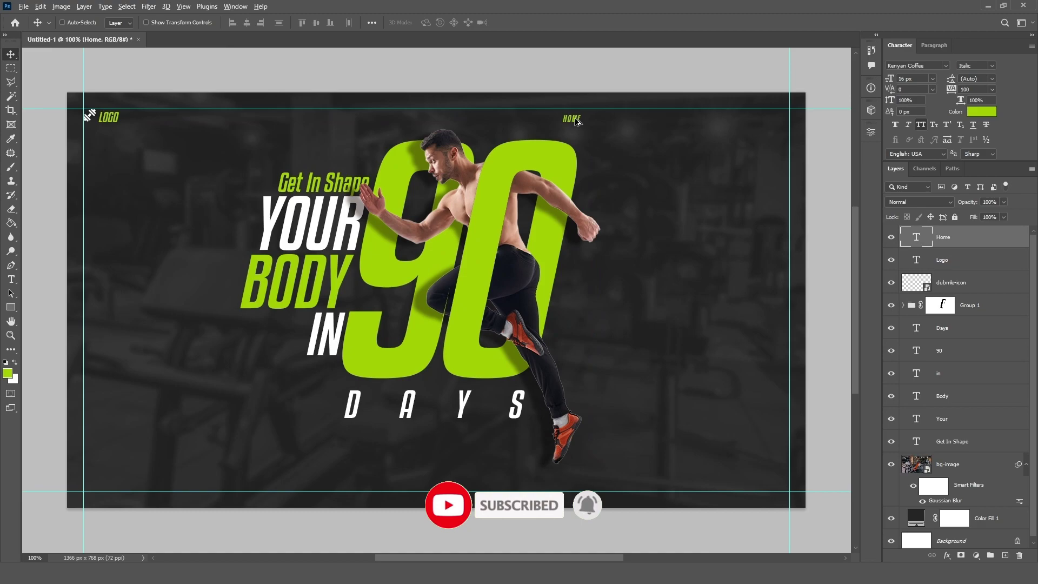
# Duplicate HOME to the right as a white 'ABOUT' link
pyautogui.moveTo(577, 121); pyautogui.dragTo(607, 120)
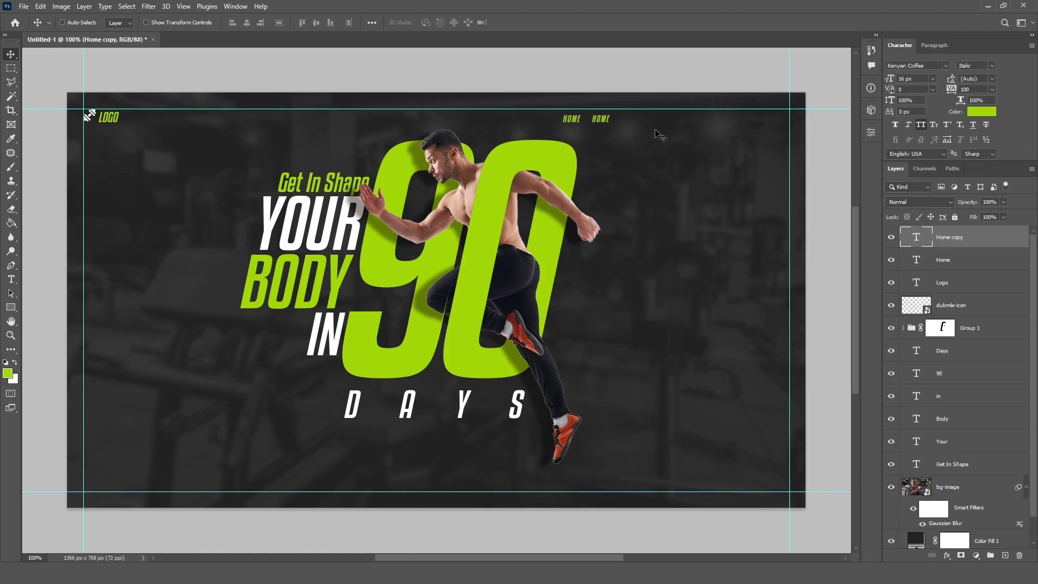
pyautogui.click(985, 111)
pyautogui.write('ffffff')
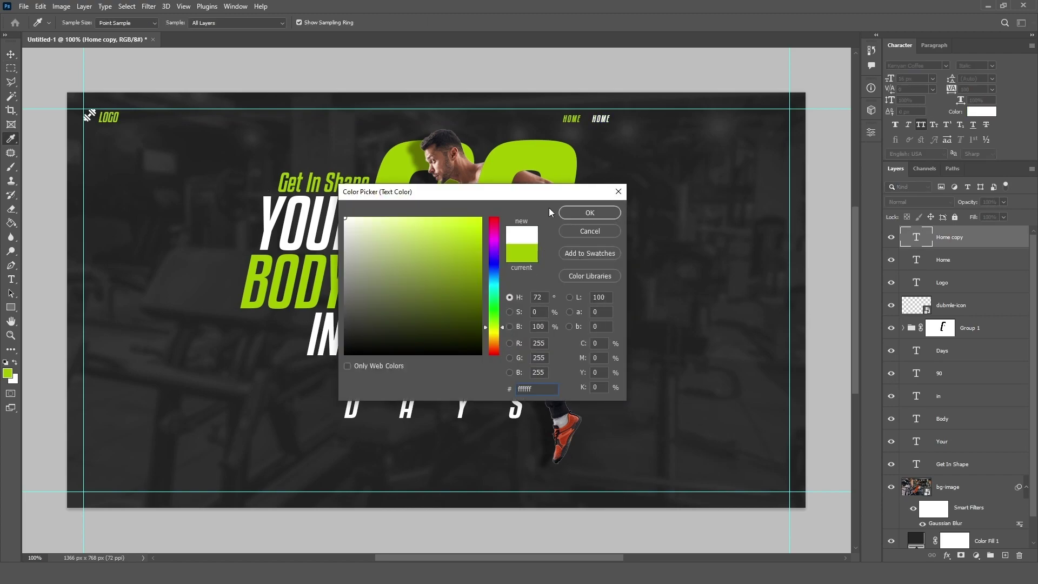
pyautogui.click(590, 213)
pyautogui.doubleClick(597, 120)
pyautogui.write('ABOUT')
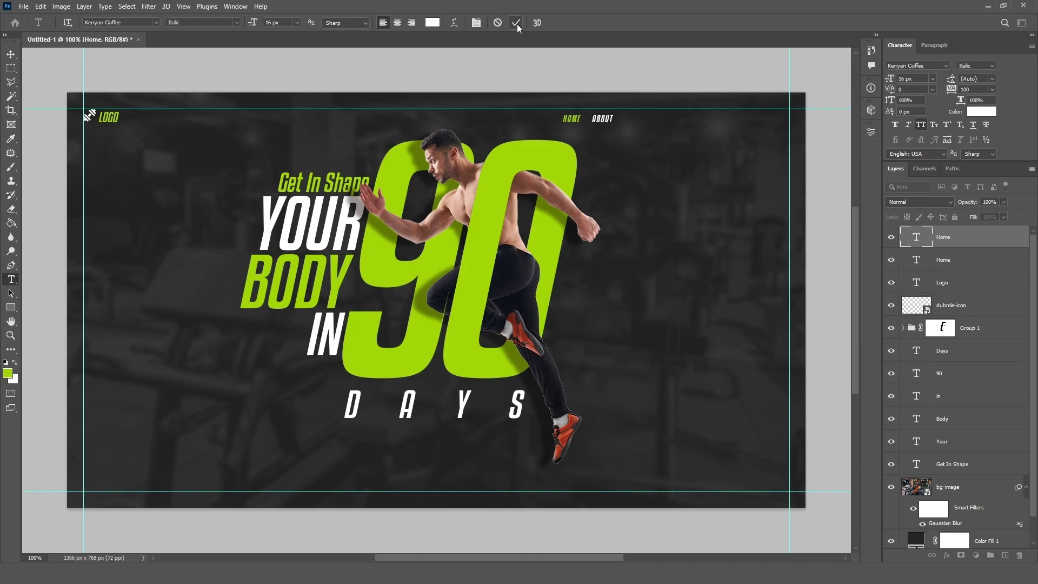
pyautogui.click(516, 24)
# Duplicate and retype further copies to add 'BLOG' and 'CONTACT US' links
pyautogui.press('v')
pyautogui.moveTo(606, 121); pyautogui.dragTo(639, 121)
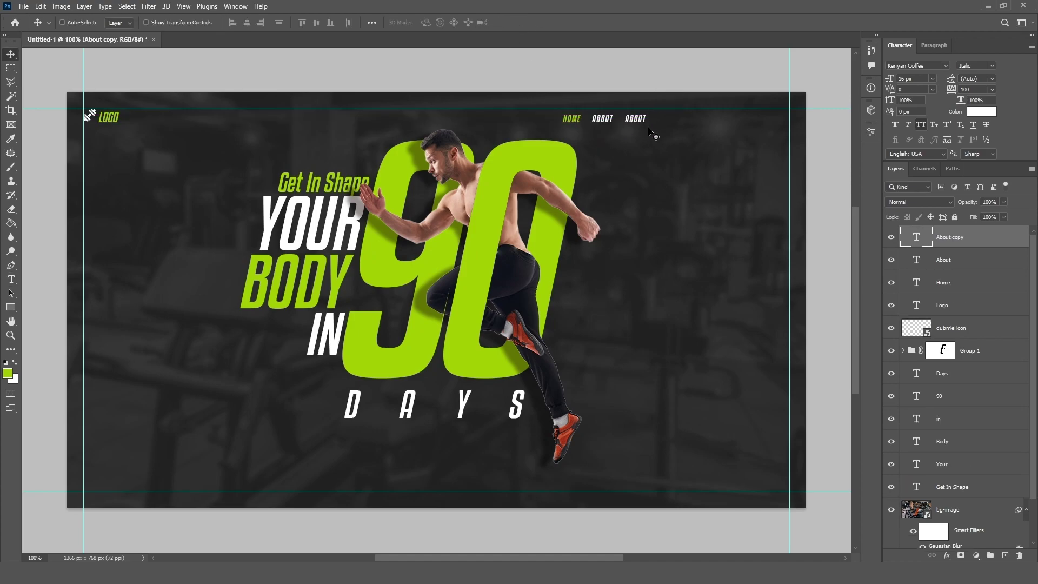
pyautogui.press('t')
pyautogui.doubleClick(644, 125)
pyautogui.write('A')
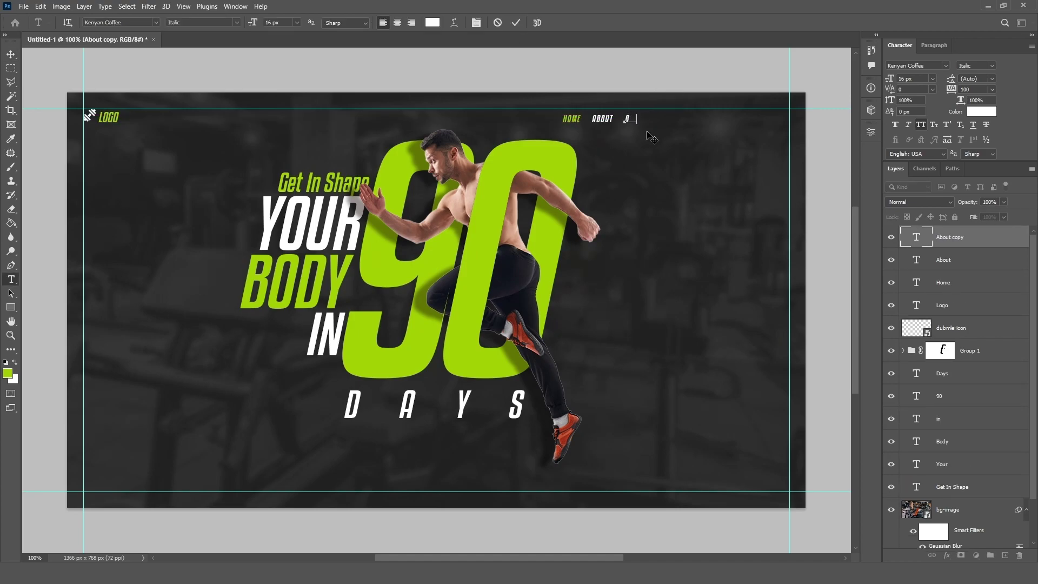
pyautogui.click(517, 23)
pyautogui.press('v')
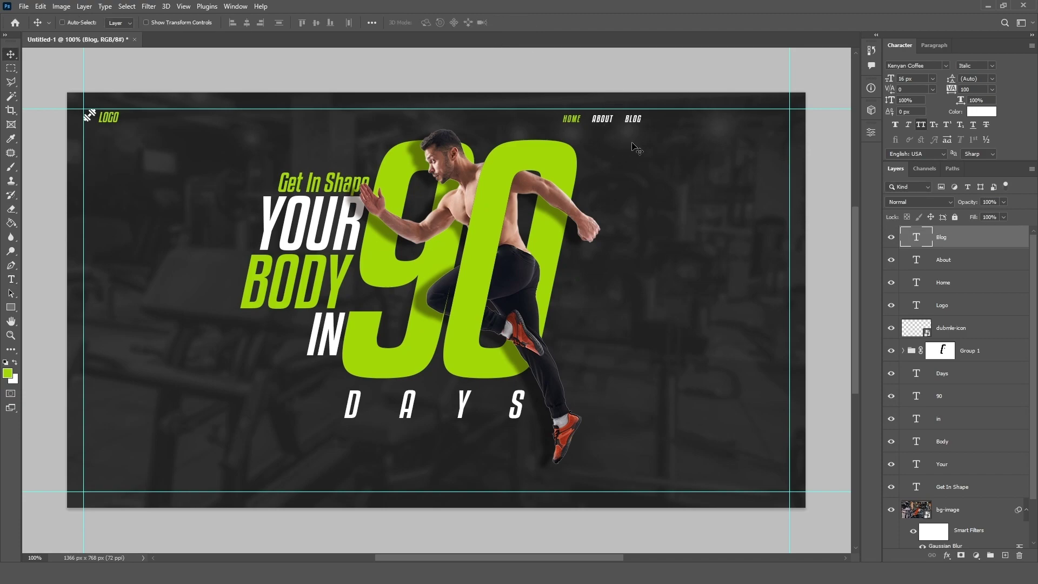
pyautogui.moveTo(631, 135); pyautogui.dragTo(659, 134)
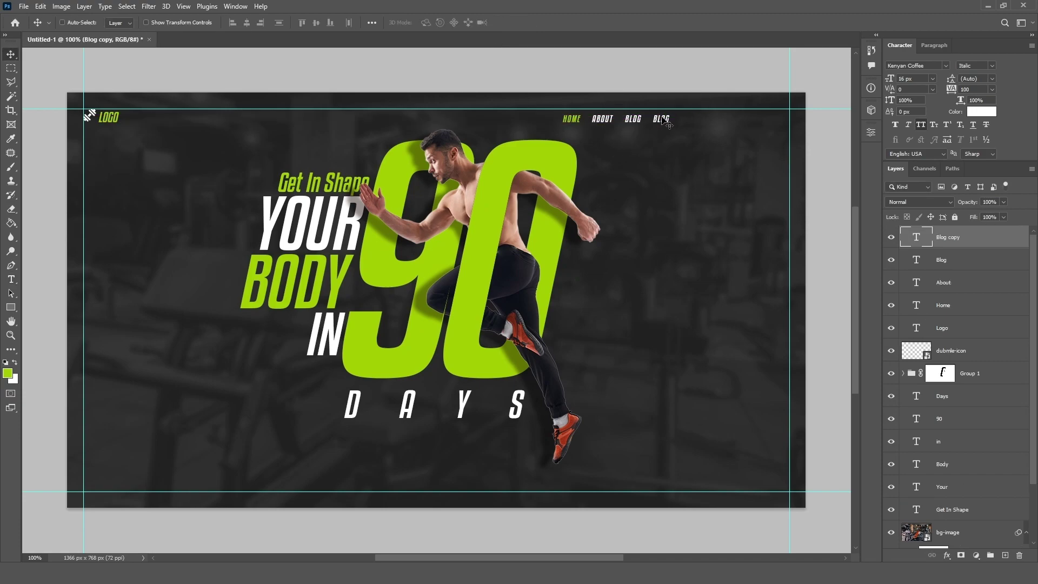
pyautogui.press('t')
pyautogui.doubleClick(661, 117)
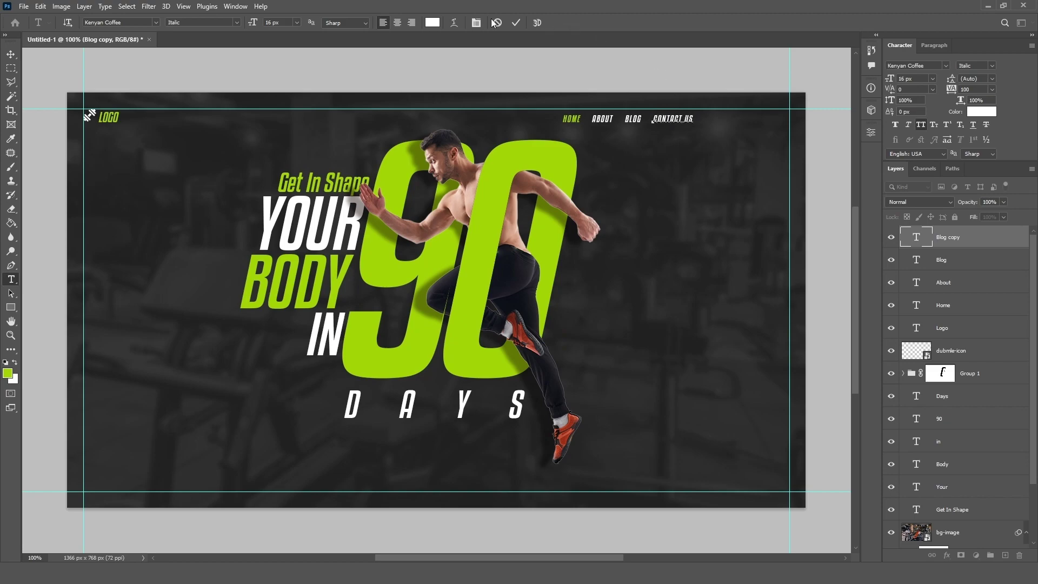
pyautogui.click(514, 24)
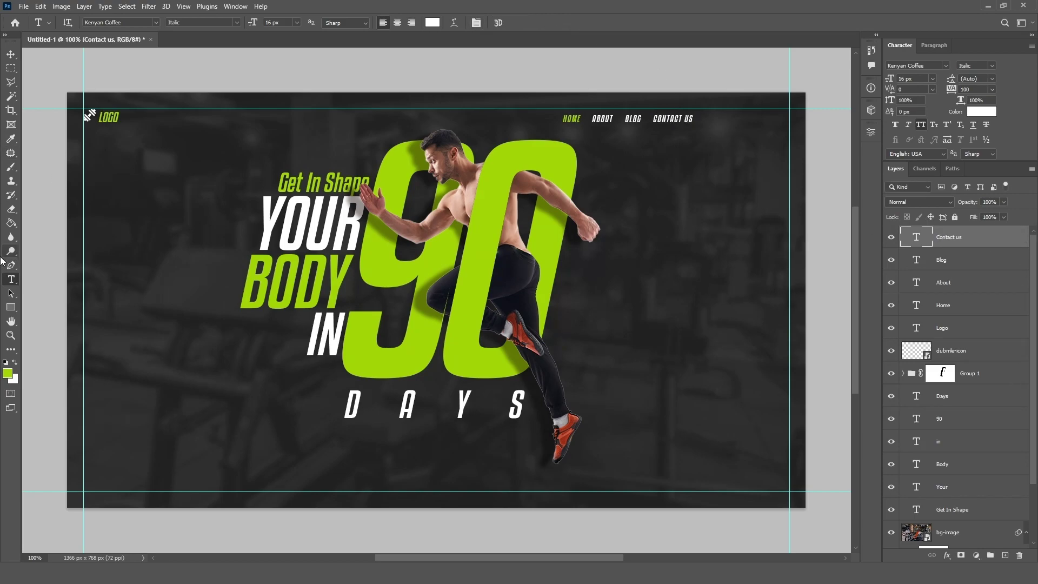
# Draw a lime rectangle on the banner's right side for the button
pyautogui.click(11, 307)
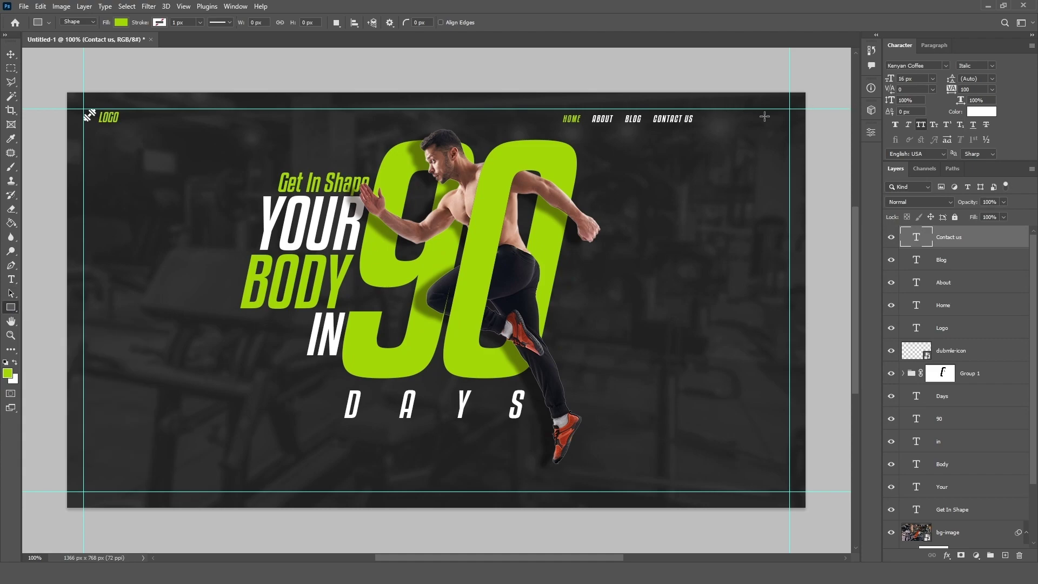
pyautogui.moveTo(742, 170); pyautogui.dragTo(669, 188)
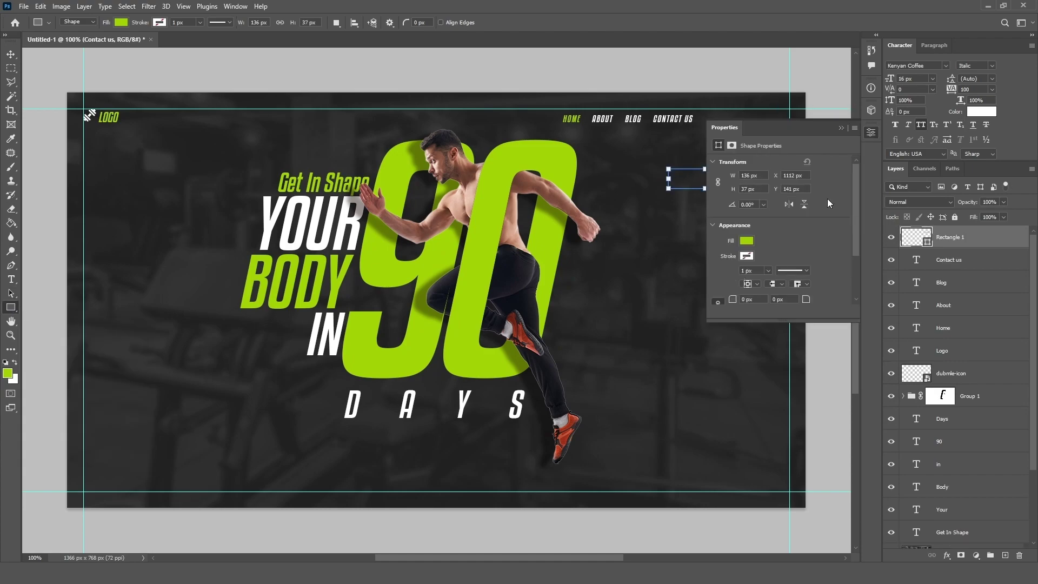
pyautogui.click(841, 128)
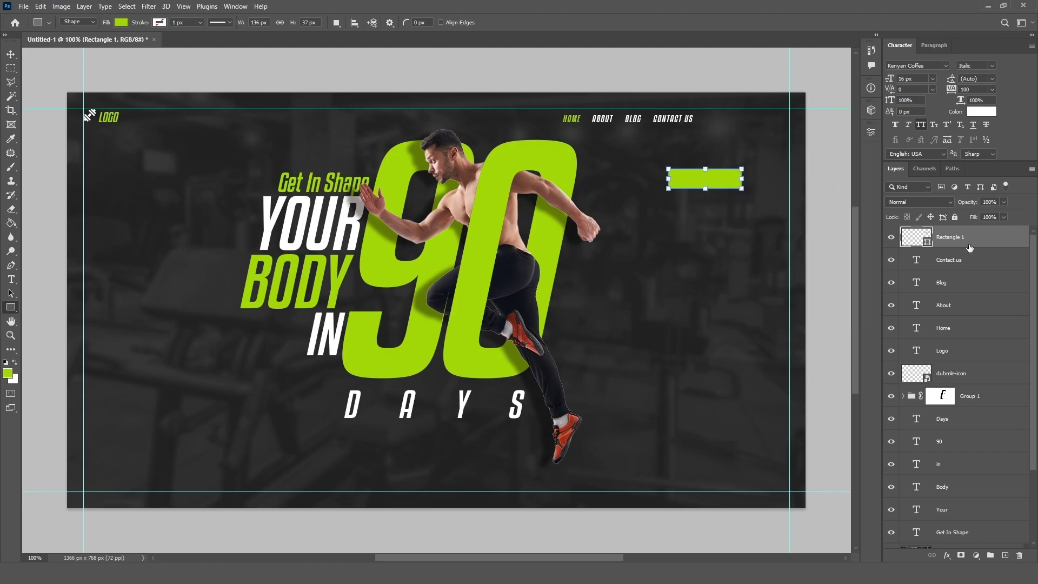
# Add 'JOIN NOW' text in dark grey #252525
pyautogui.press('t')
pyautogui.click(714, 210)
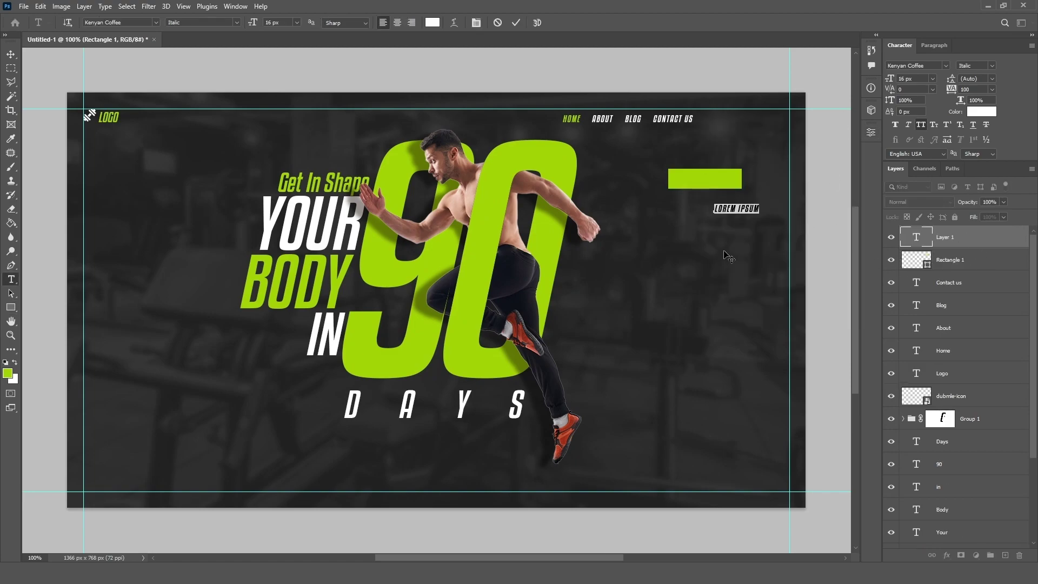
pyautogui.write('JOIN')
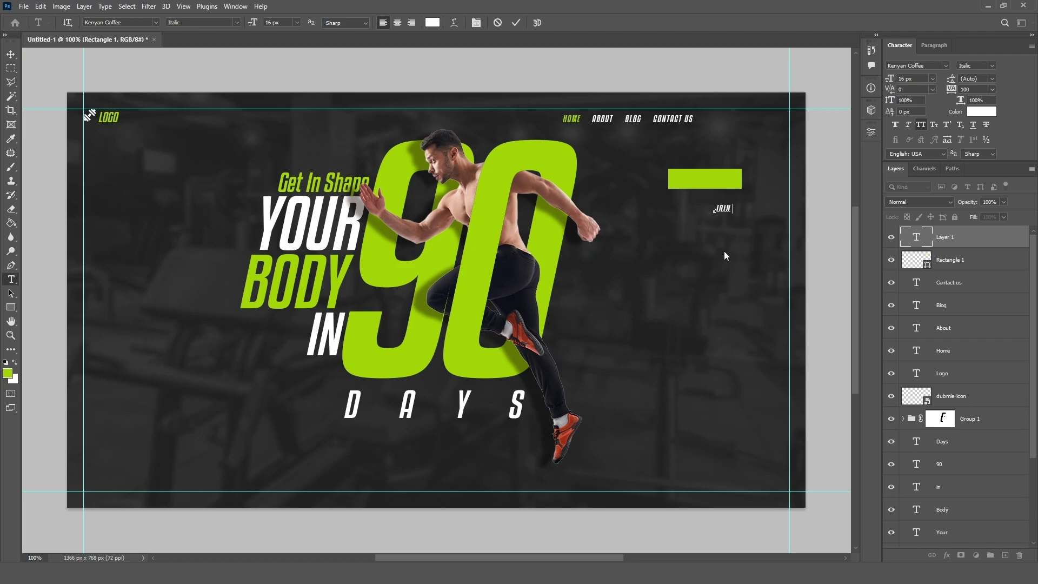
pyautogui.write(' NOW')
pyautogui.click(516, 22)
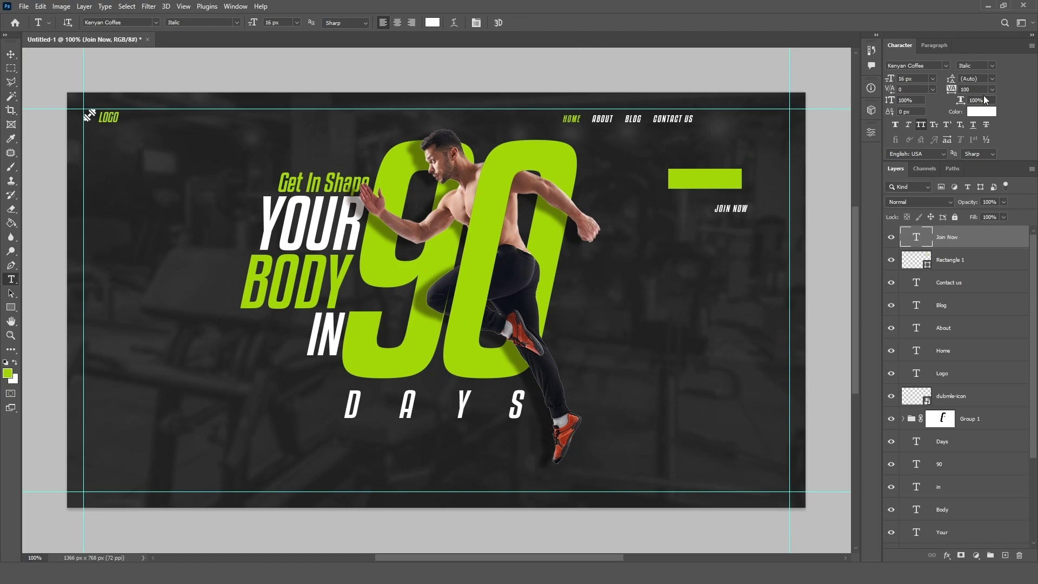
pyautogui.click(981, 111)
pyautogui.moveTo(371, 260); pyautogui.dragTo(335, 336)
pyautogui.click(336, 352)
pyautogui.click(589, 212)
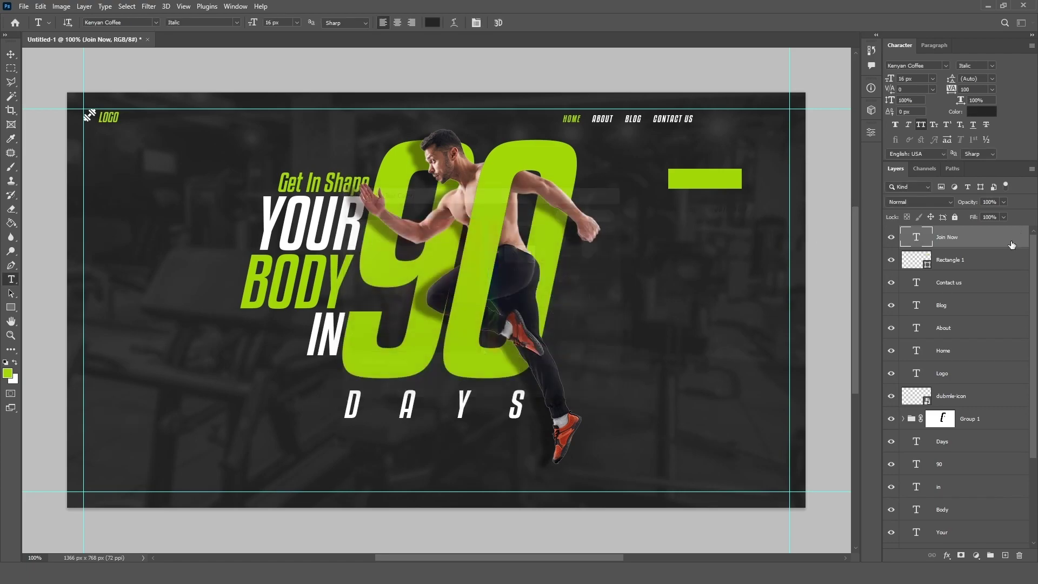
# Centre JOIN NOW horizontally and vertically on the lime rectangle
pyautogui.press('v')
pyautogui.moveTo(682, 193)
pyautogui.mouseDown()
pyautogui.moveTo(699, 181)
pyautogui.moveTo(681, 181)
pyautogui.mouseUp()
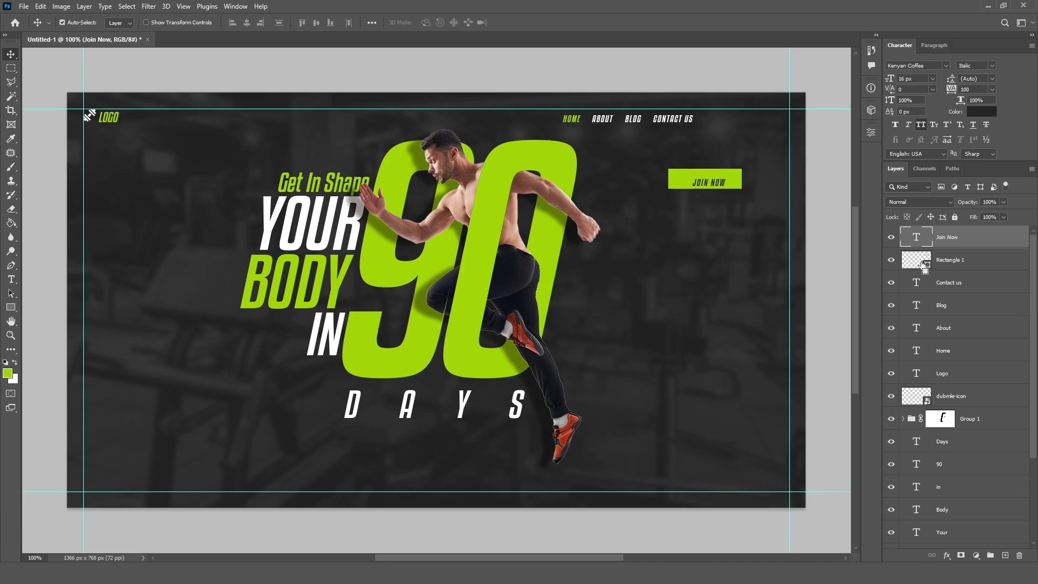
pyautogui.keyDown('ctrl'); pyautogui.click(931, 264); pyautogui.keyUp('ctrl')
pyautogui.click(246, 23)
pyautogui.click(317, 23)
# Move the JOIN NOW button into the nav row and nudge its text up slightly
pyautogui.keyDown('ctrl'); pyautogui.click(963, 261); pyautogui.keyUp('ctrl')
pyautogui.moveTo(734, 182); pyautogui.dragTo(764, 121)
pyautogui.keyDown('ctrl'); pyautogui.click(969, 258); pyautogui.keyUp('ctrl')
pyautogui.press('Up')
pyautogui.press('Up')
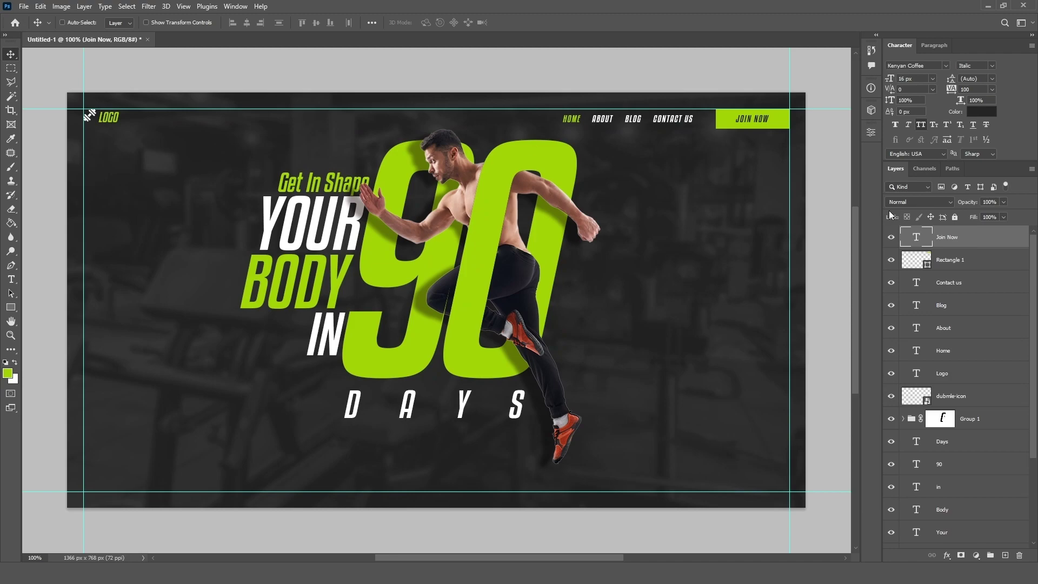
pyautogui.click(949, 282)
pyautogui.keyDown('shift'); pyautogui.click(943, 350); pyautogui.keyUp('shift')
# Shift the nav links right, closer to the JOIN NOW button
pyautogui.moveTo(668, 122); pyautogui.dragTo(680, 122)
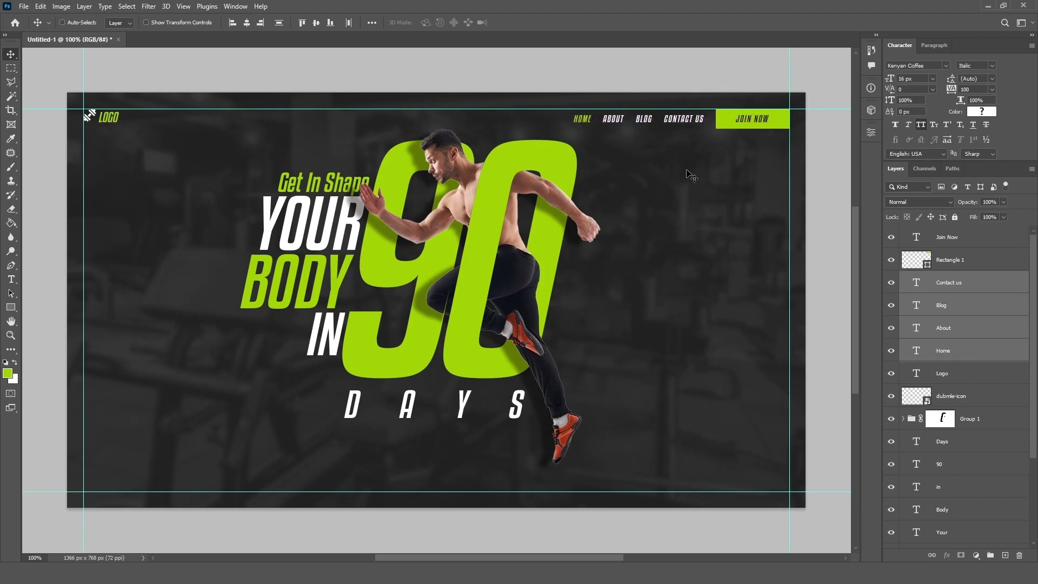
pyautogui.click(974, 246)
pyautogui.scroll(-1, 694, 336)
pyautogui.scroll(1, 694, 339)
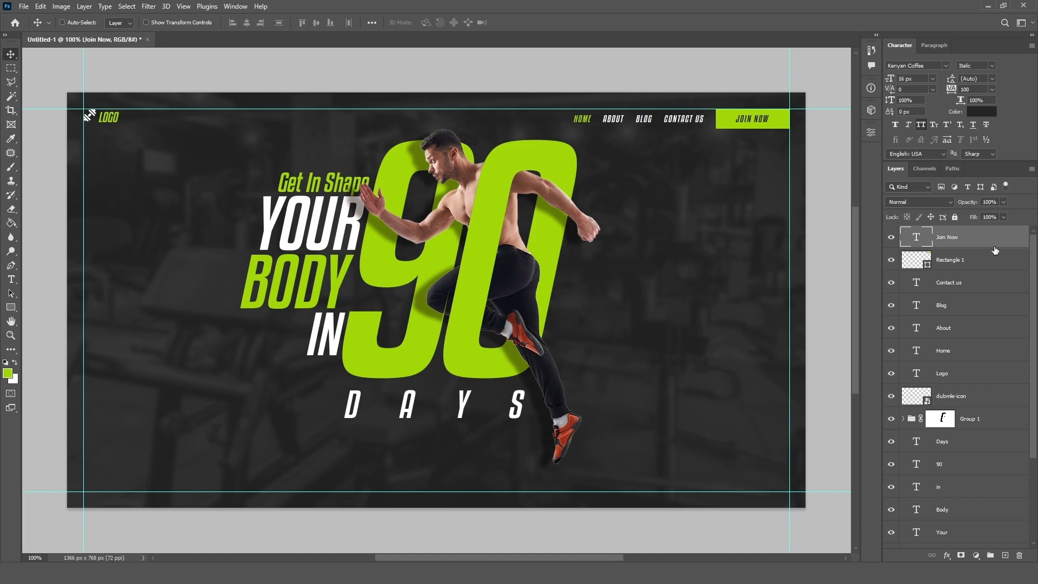
pyautogui.click(11, 307)
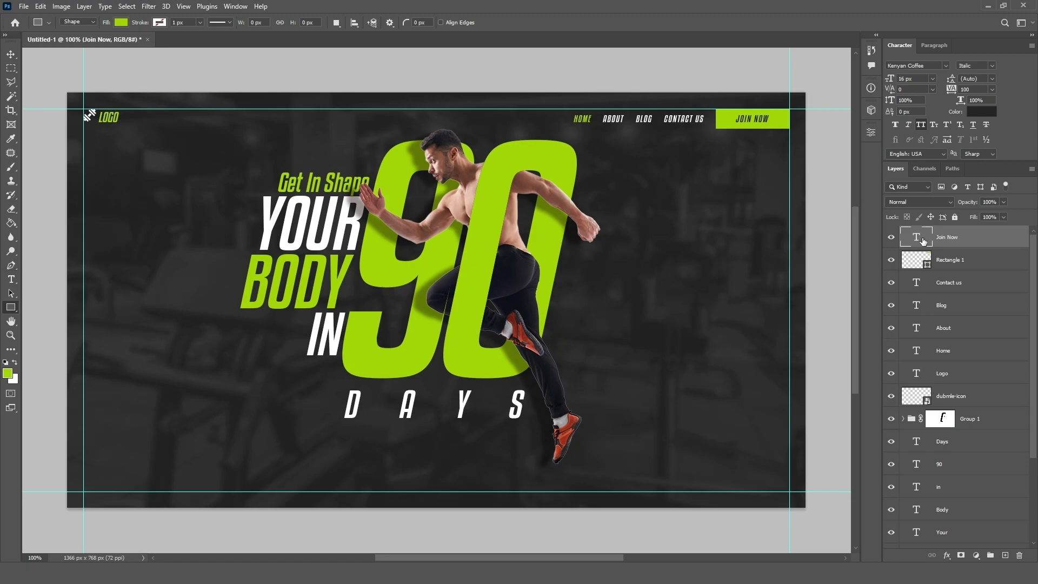
# Move the headline, 90 and runner group lower on the banner
pyautogui.click(984, 418)
pyautogui.scroll(-2, 967, 422)
pyautogui.keyDown('shift'); pyautogui.click(964, 508); pyautogui.keyUp('shift')
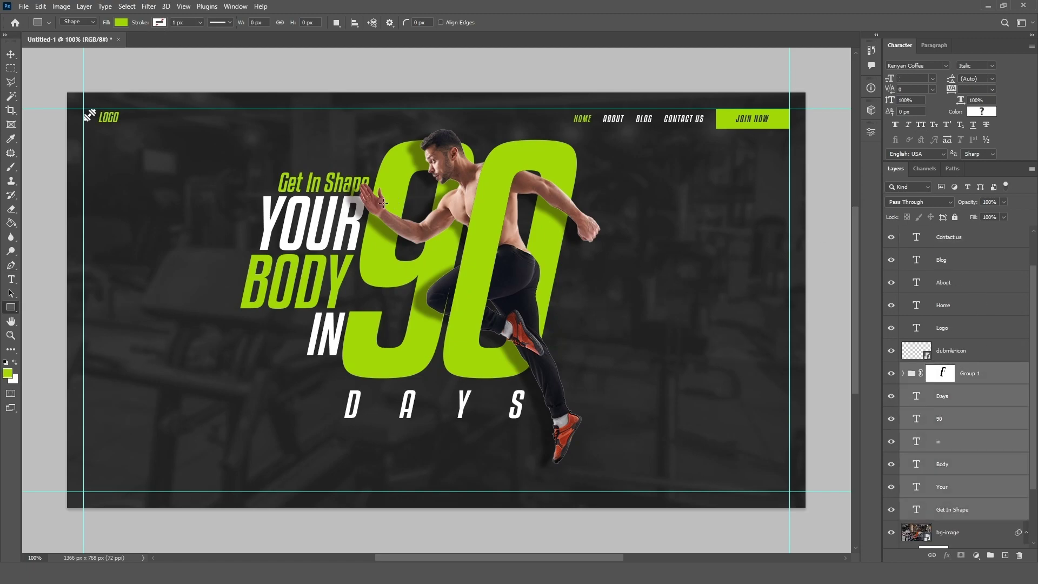
pyautogui.press('v')
pyautogui.moveTo(377, 226); pyautogui.dragTo(378, 253)
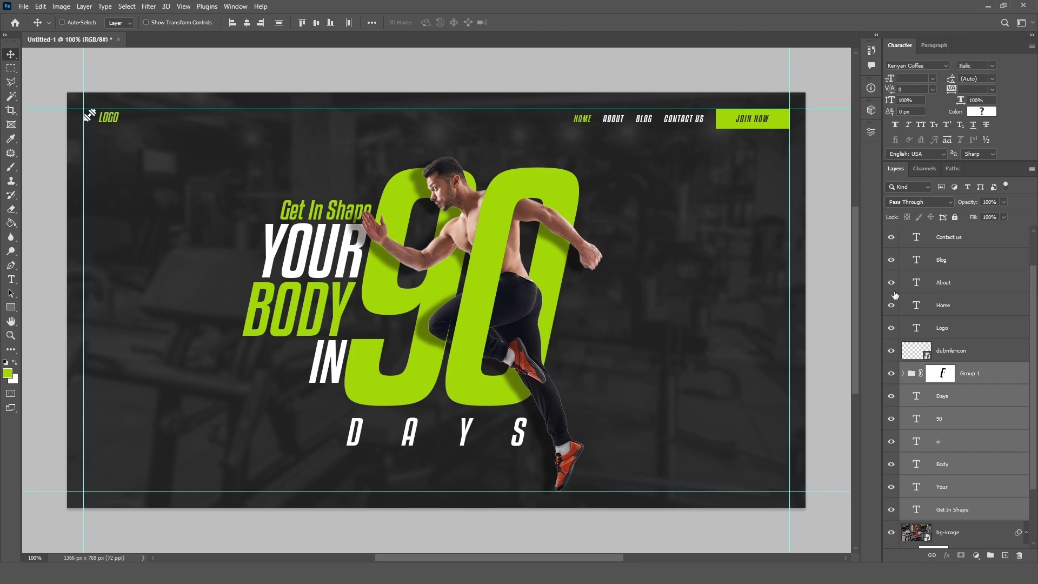
# Draw a thin rectangle bar to the right of the runner
pyautogui.click(947, 239)
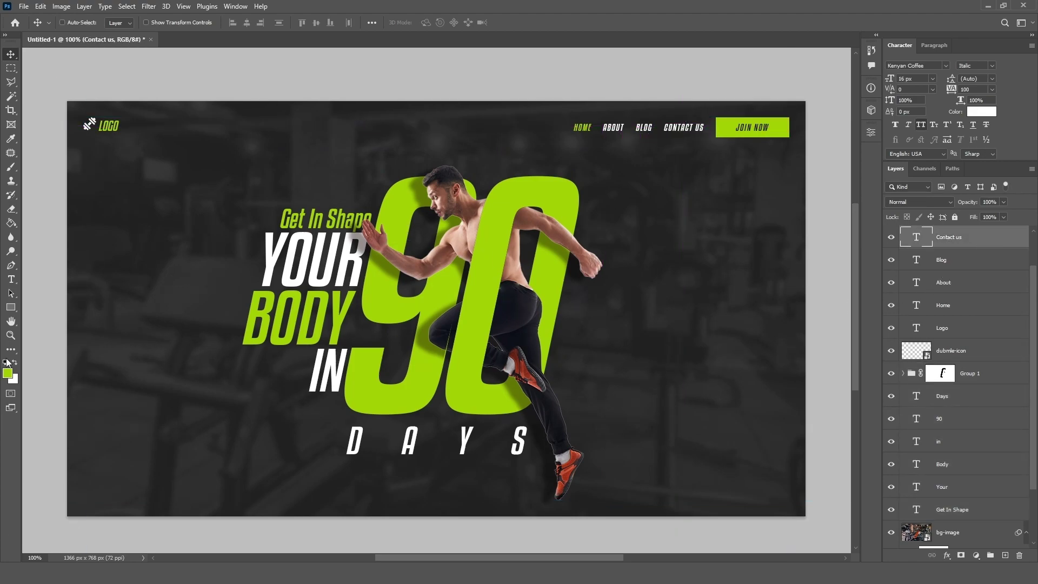
pyautogui.click(11, 307)
pyautogui.moveTo(645, 327); pyautogui.dragTo(697, 330)
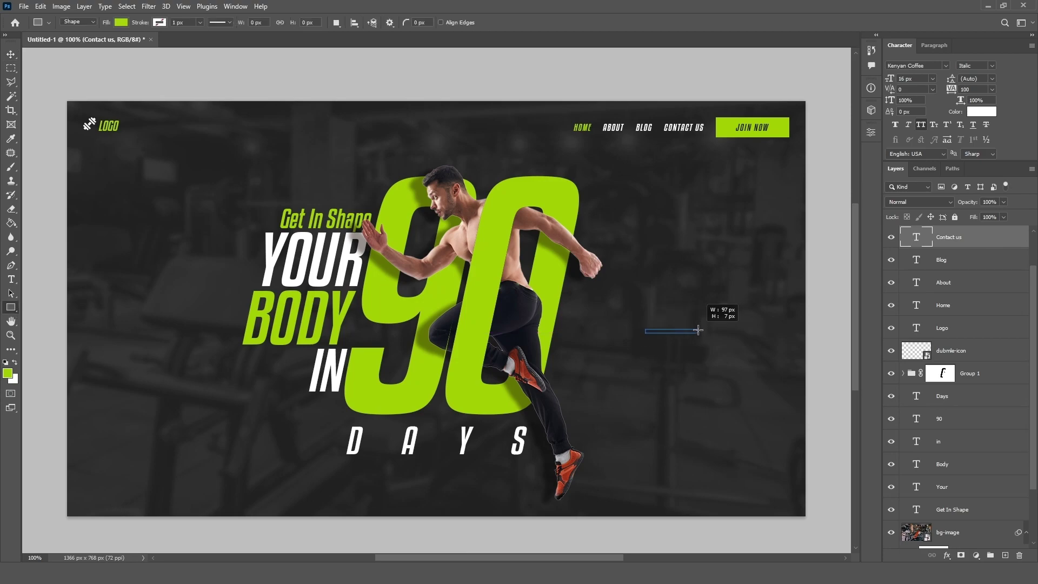